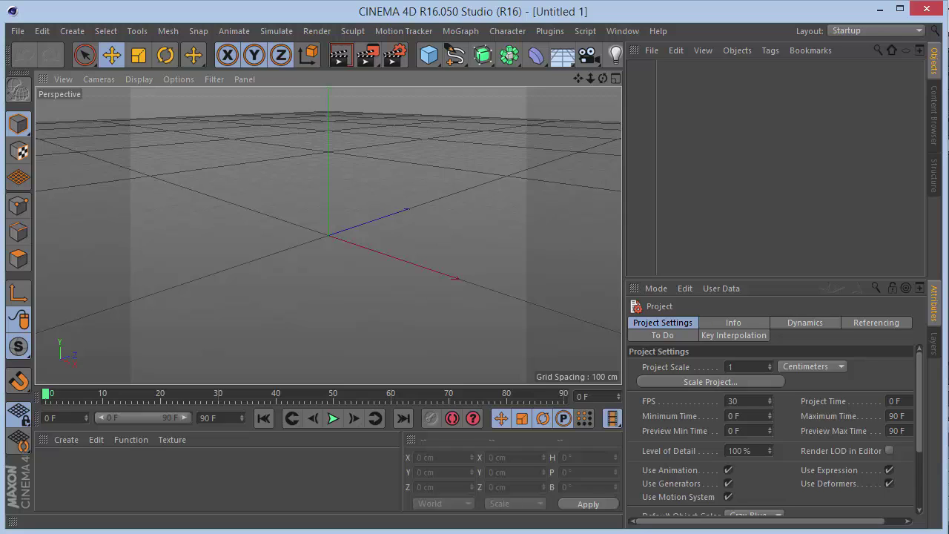
# Step: Start a Motion Tracker Full Solve and choose Room_00029 as the first footage frame
pyautogui.click(406, 33)
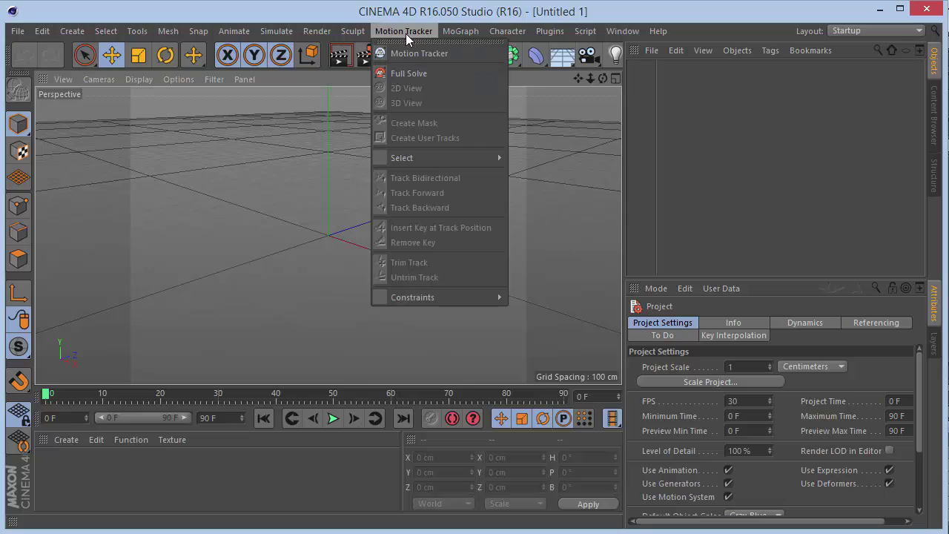
pyautogui.click(430, 74)
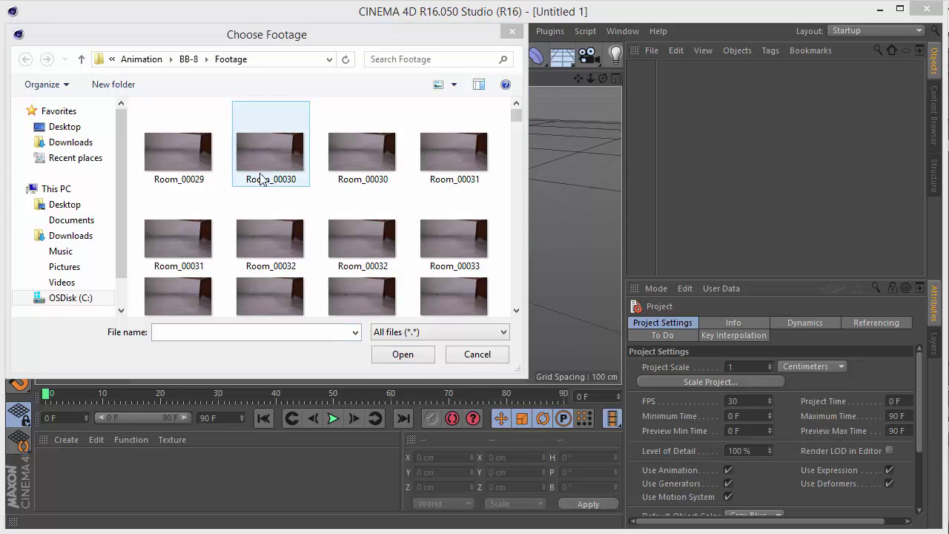
pyautogui.click(196, 175)
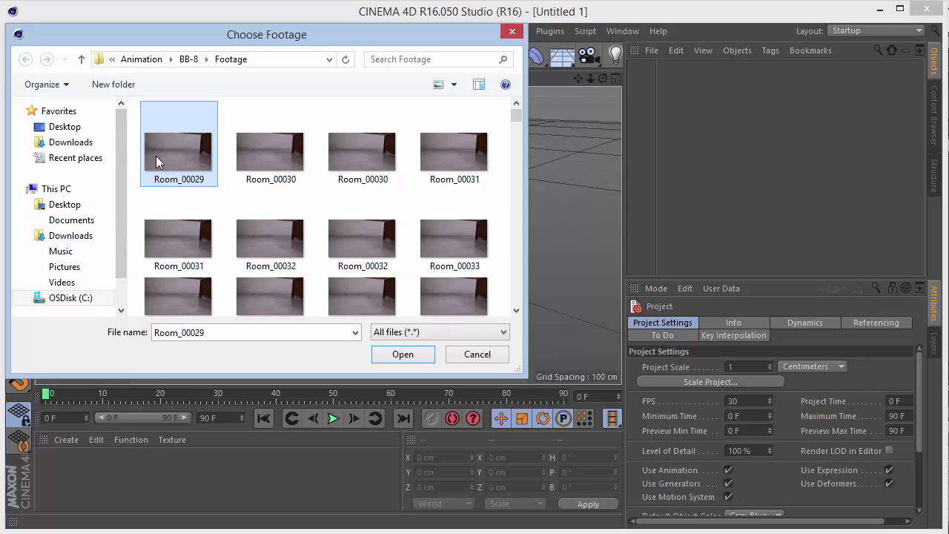
# Step: Open the Room_00029 footage sequence and let the deferred camera solve finish
pyautogui.click(402, 353)
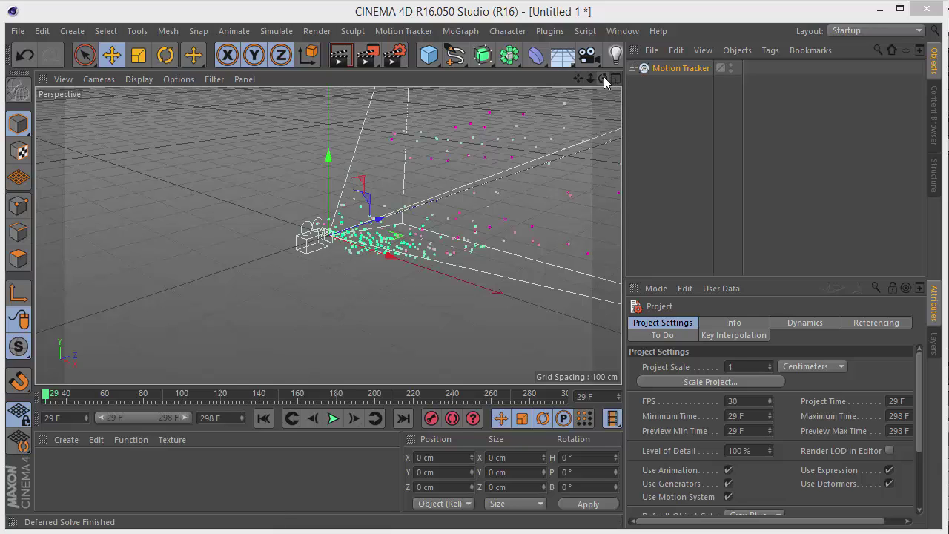
# Step: Expand the Motion Tracker, select Solved Camera, and browse the Auto Features track list
pyautogui.moveTo(604, 82); pyautogui.dragTo(572, 229)
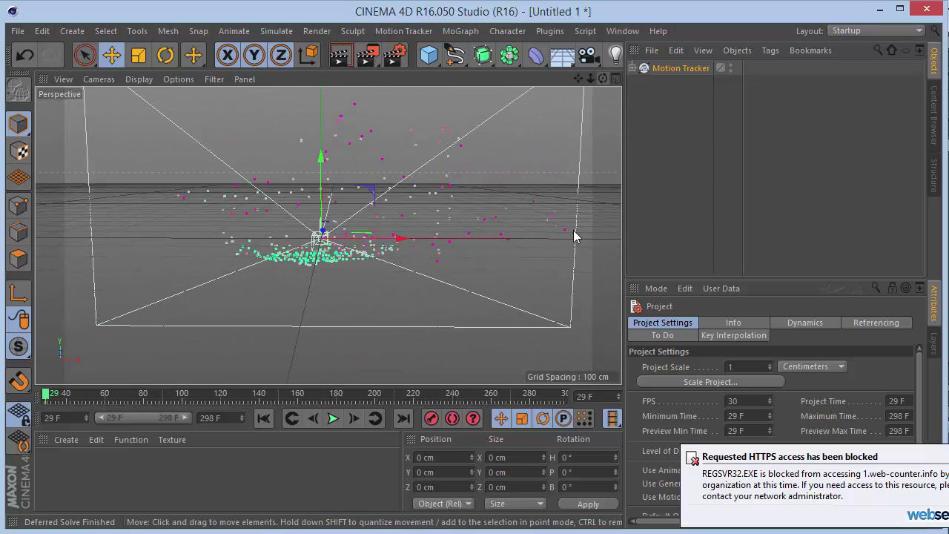
pyautogui.click(634, 69)
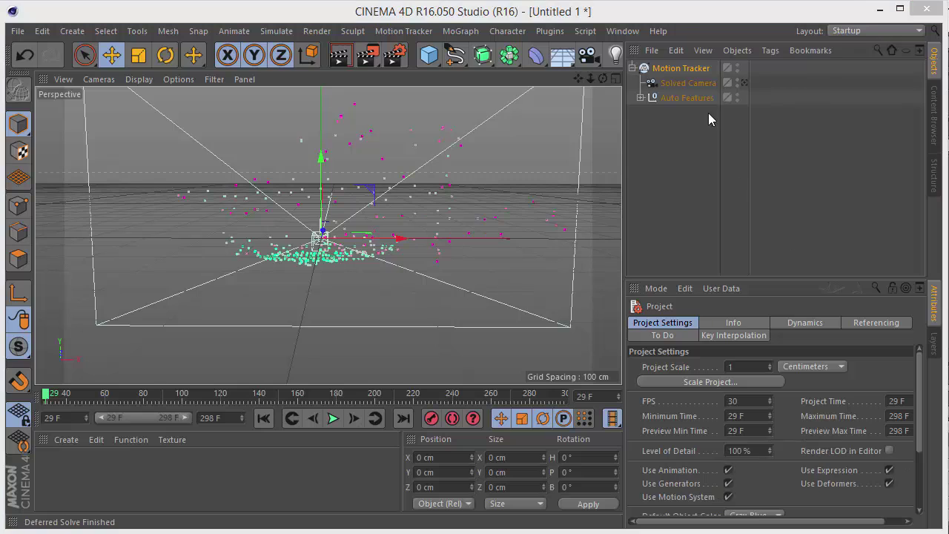
pyautogui.click(688, 84)
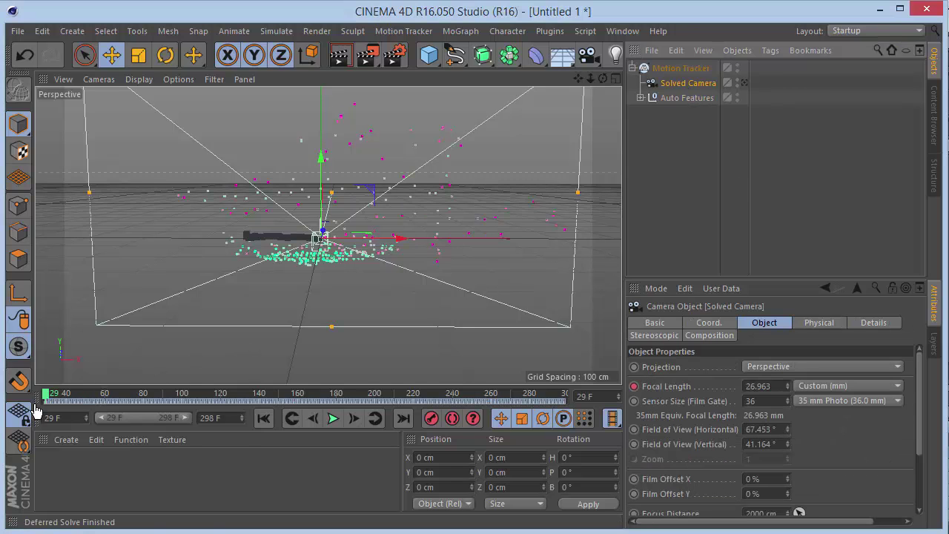
pyautogui.click(641, 98)
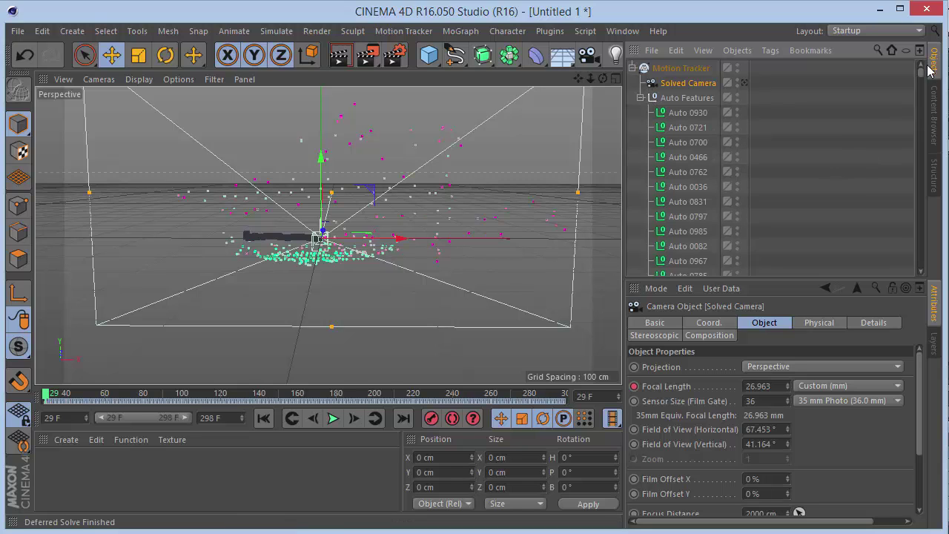
pyautogui.moveTo(920, 72); pyautogui.dragTo(920, 98)
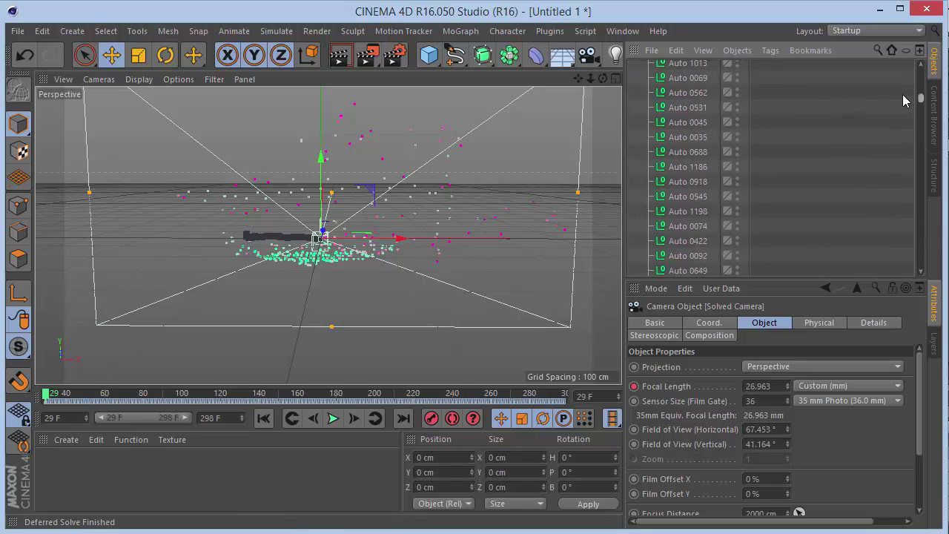
pyautogui.scroll(10, 902, 94)
pyautogui.click(641, 98)
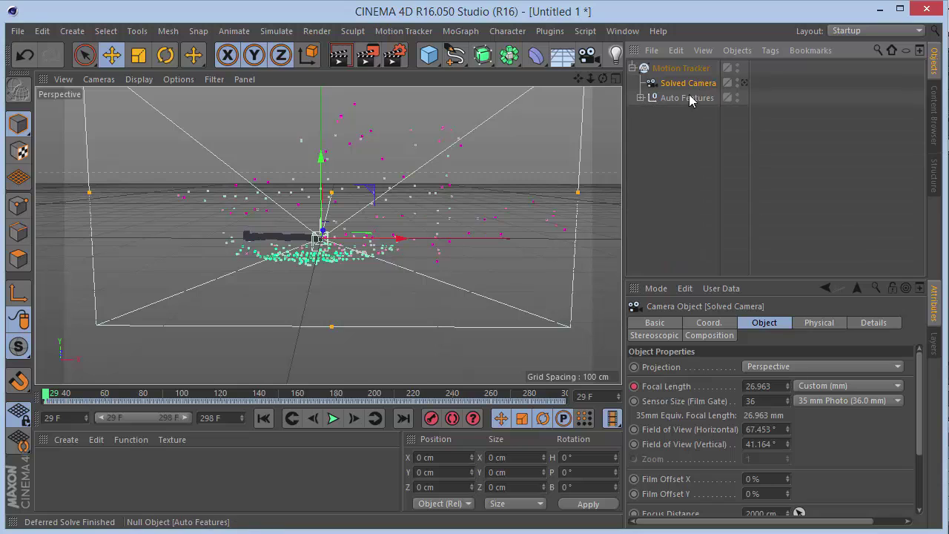
# Step: Play the solved camera's motion across frames 29–298, then stop and rewind to the start
pyautogui.click(333, 419)
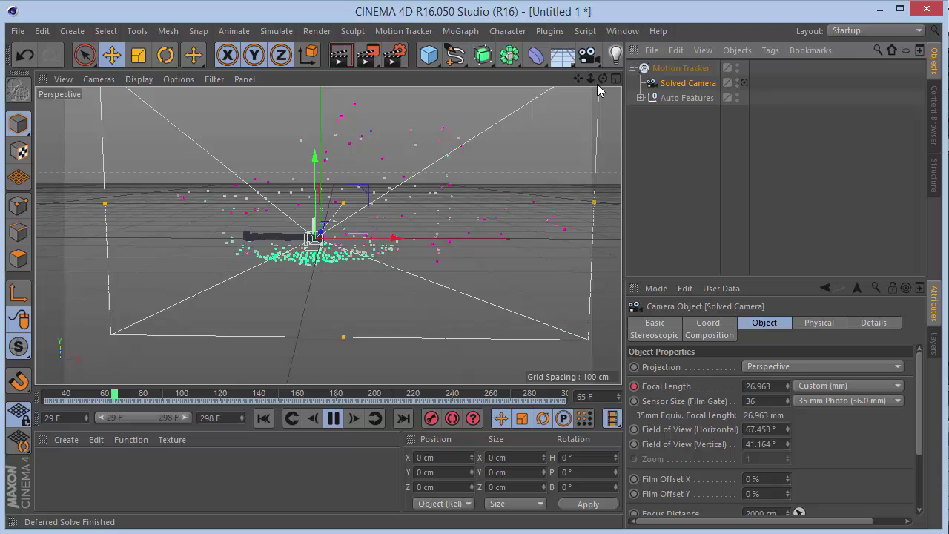
pyautogui.moveTo(602, 78); pyautogui.dragTo(519, 111)
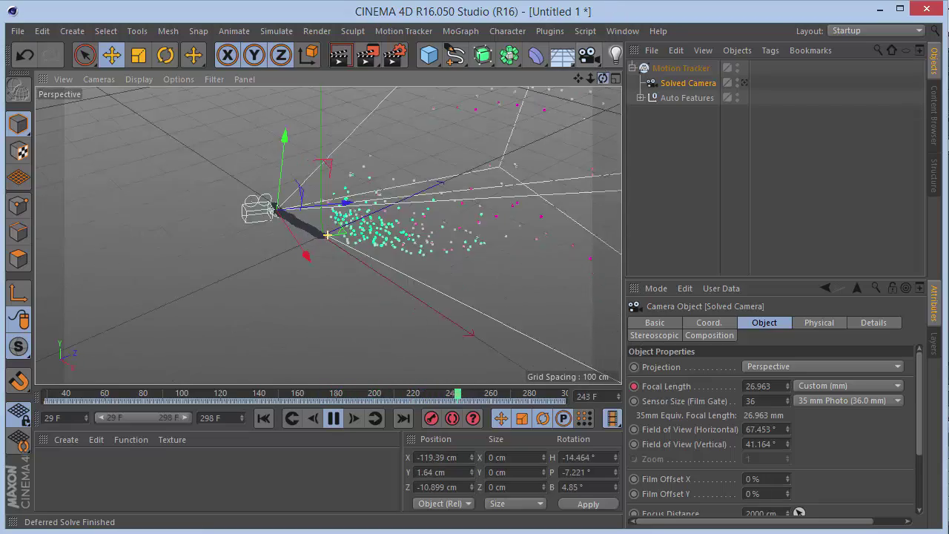
pyautogui.click(333, 418)
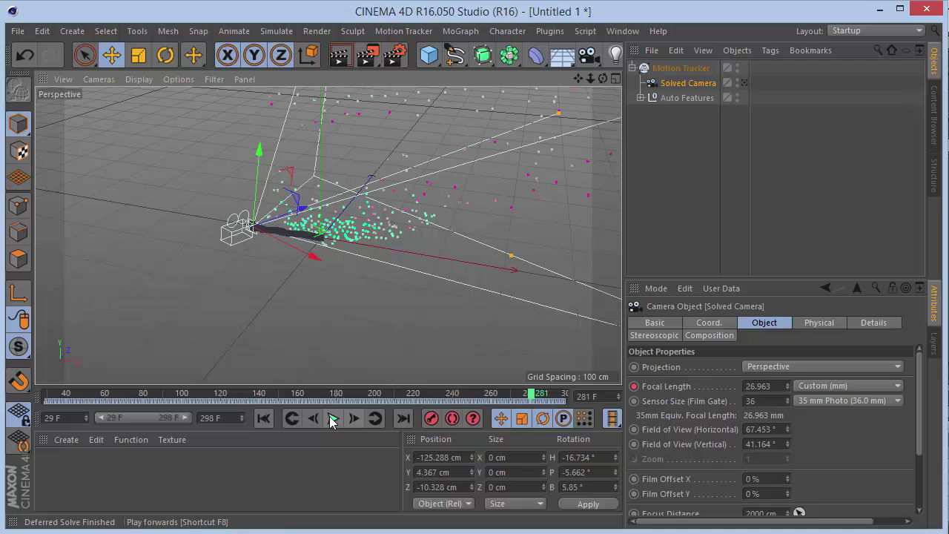
pyautogui.click(264, 419)
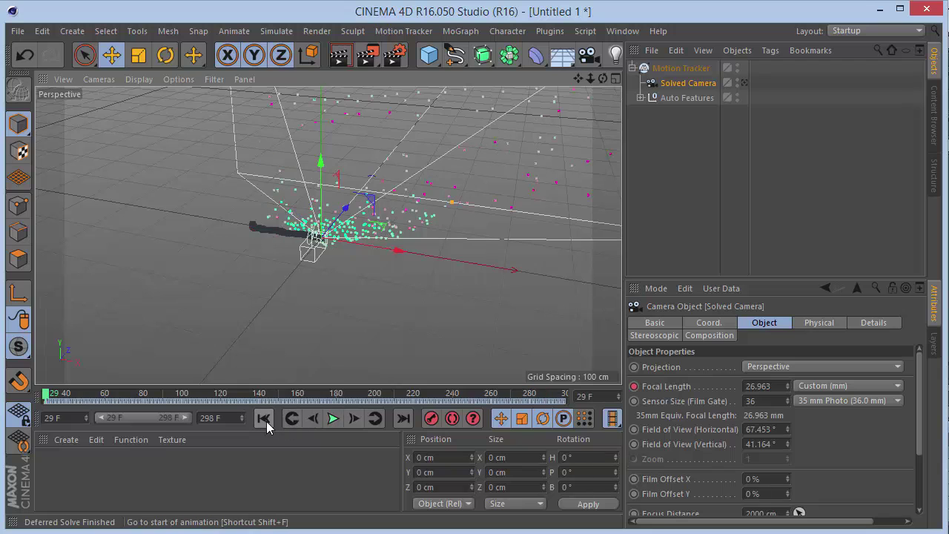
# Step: Look through the Solved Camera and add a Sphere with a 10 cm radius
pyautogui.click(744, 84)
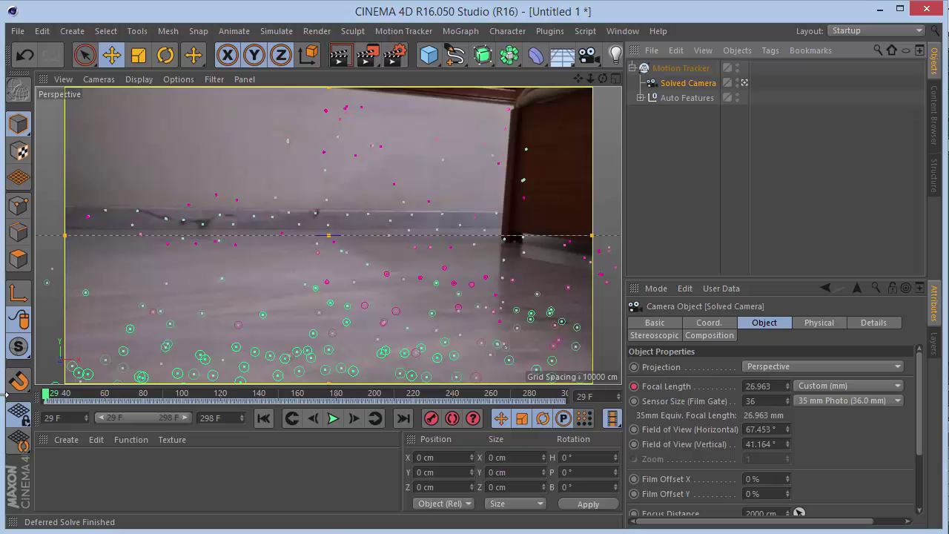
pyautogui.moveTo(46, 394)
pyautogui.mouseDown()
pyautogui.moveTo(127, 393)
pyautogui.moveTo(45, 393)
pyautogui.mouseUp()
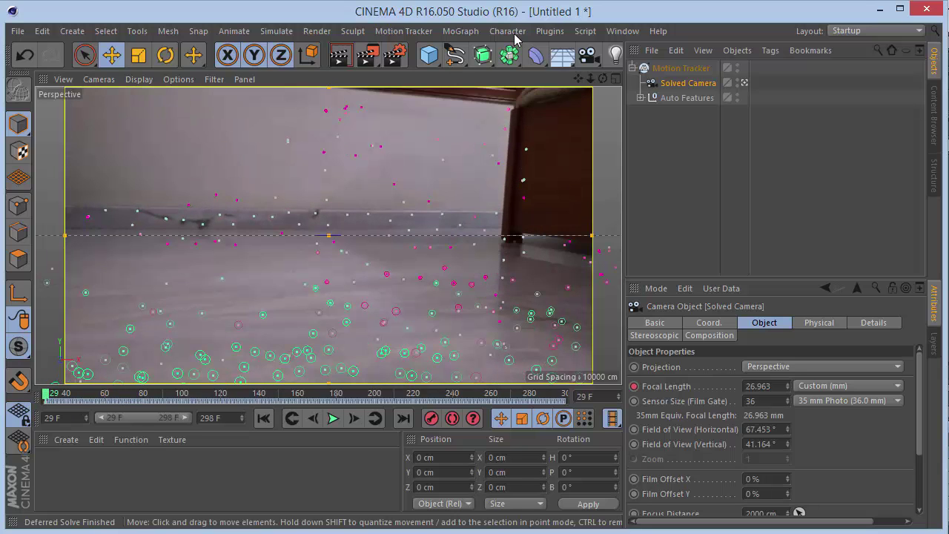
pyautogui.moveTo(428, 54); pyautogui.dragTo(731, 101)
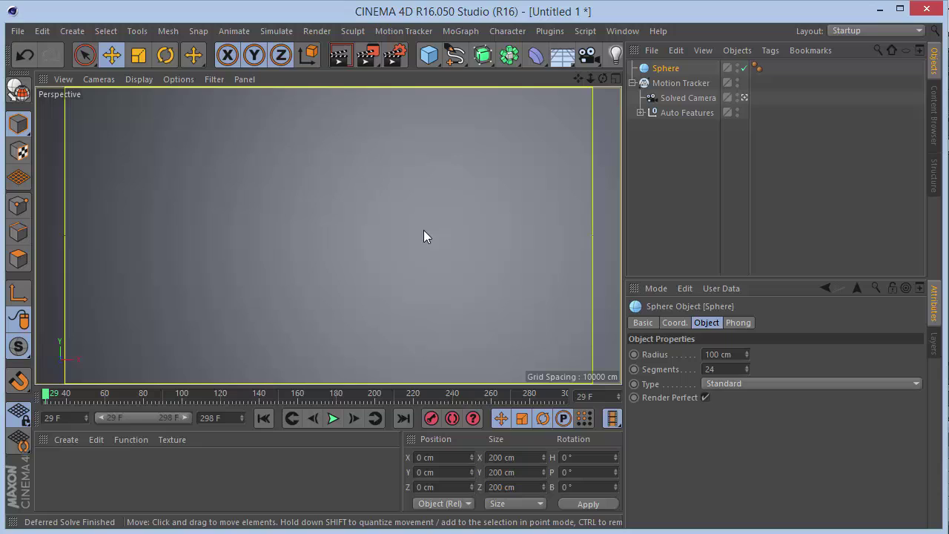
pyautogui.click(737, 355)
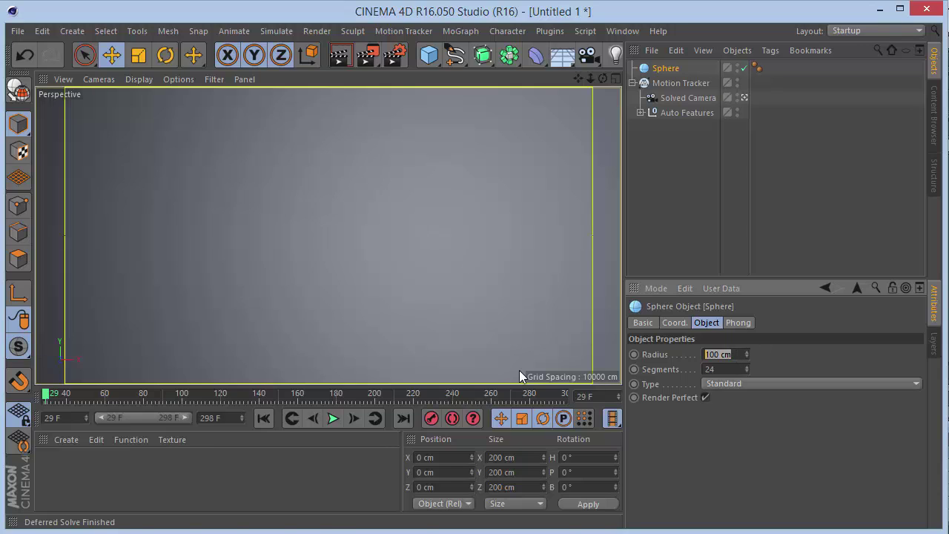
pyautogui.write('10')
pyautogui.press('Return')
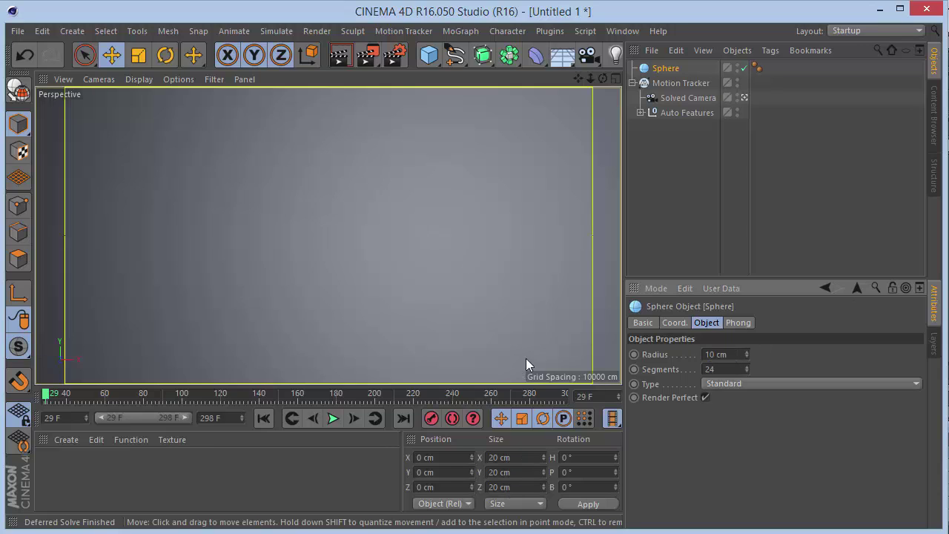
# Step: Move the sphere to Z 99 cm and play the footage to check it stays anchored
pyautogui.click(674, 322)
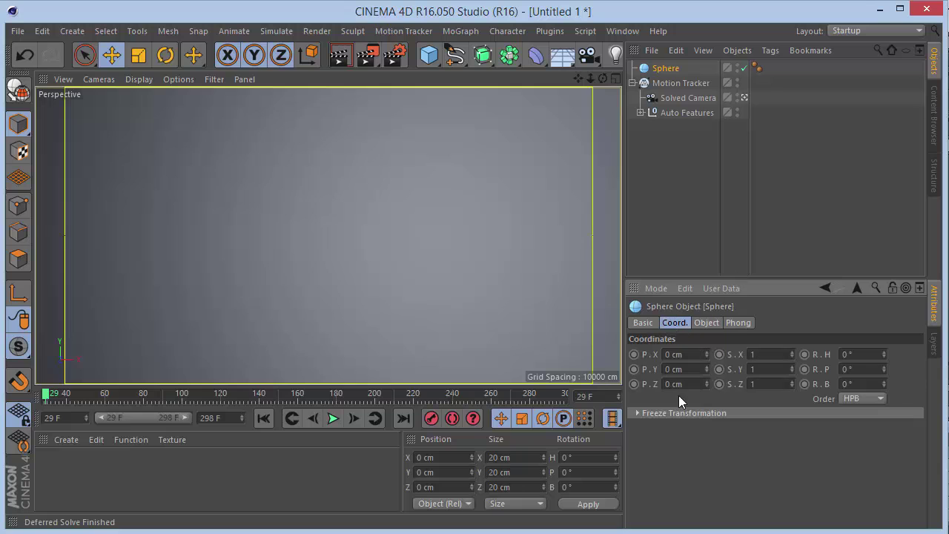
pyautogui.moveTo(707, 383)
pyautogui.mouseDown()
pyautogui.moveTo(706, 396)
pyautogui.moveTo(706, 330)
pyautogui.moveTo(707, 391)
pyautogui.mouseUp()
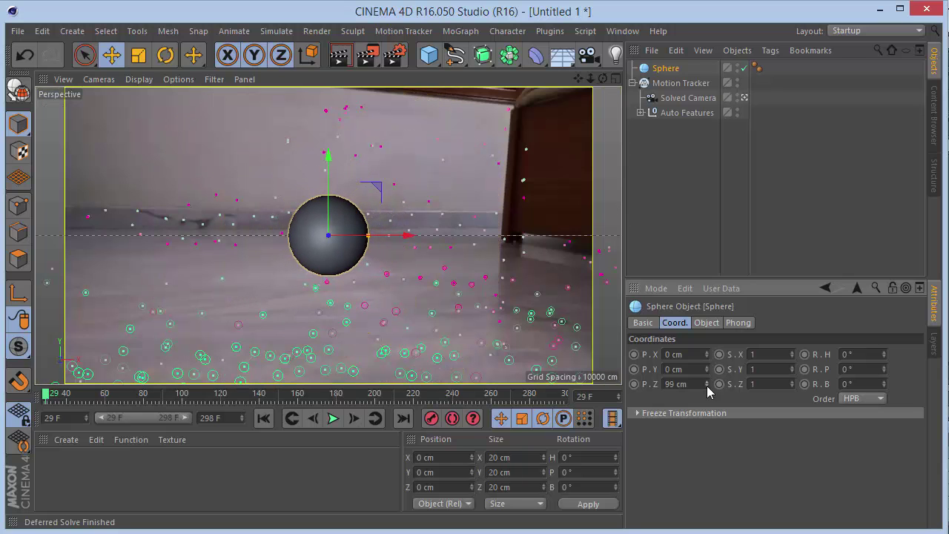
pyautogui.click(737, 185)
pyautogui.click(332, 418)
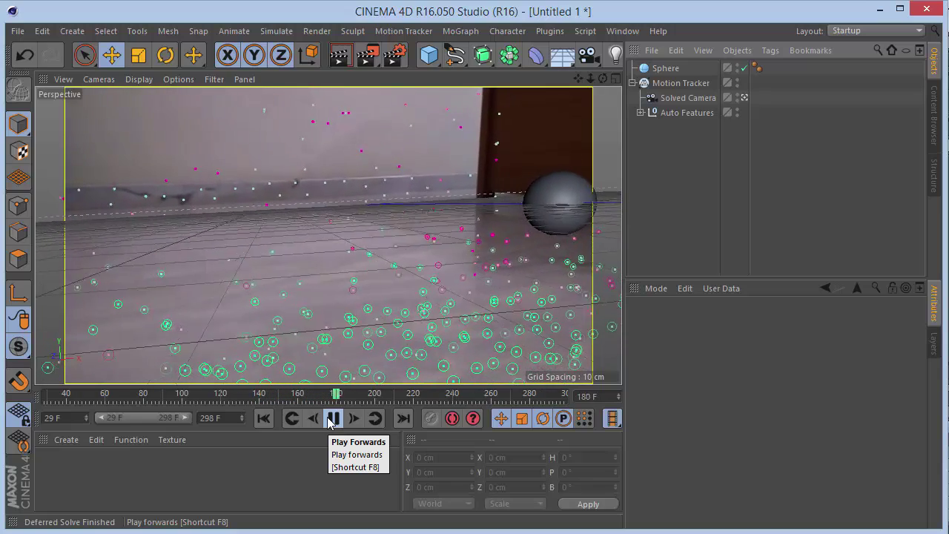
pyautogui.click(332, 418)
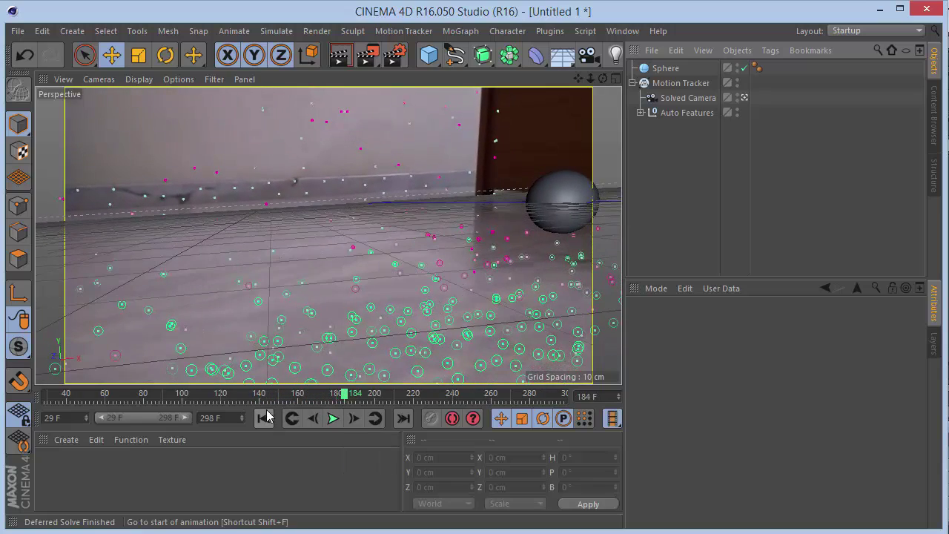
# Step: Rewind to the first frame, delete the test sphere, and select the Motion Tracker
pyautogui.click(264, 418)
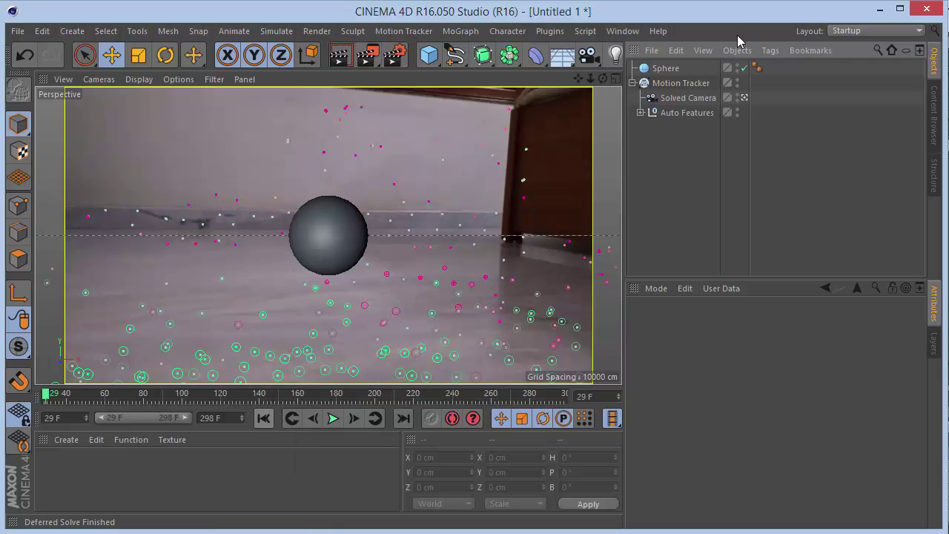
pyautogui.click(672, 68)
pyautogui.press('Delete')
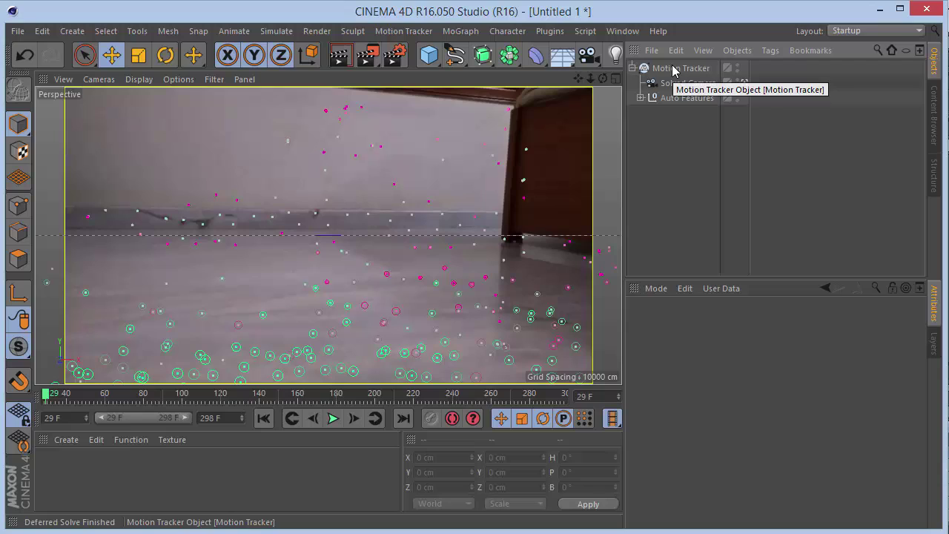
pyautogui.click(633, 68)
pyautogui.click(422, 32)
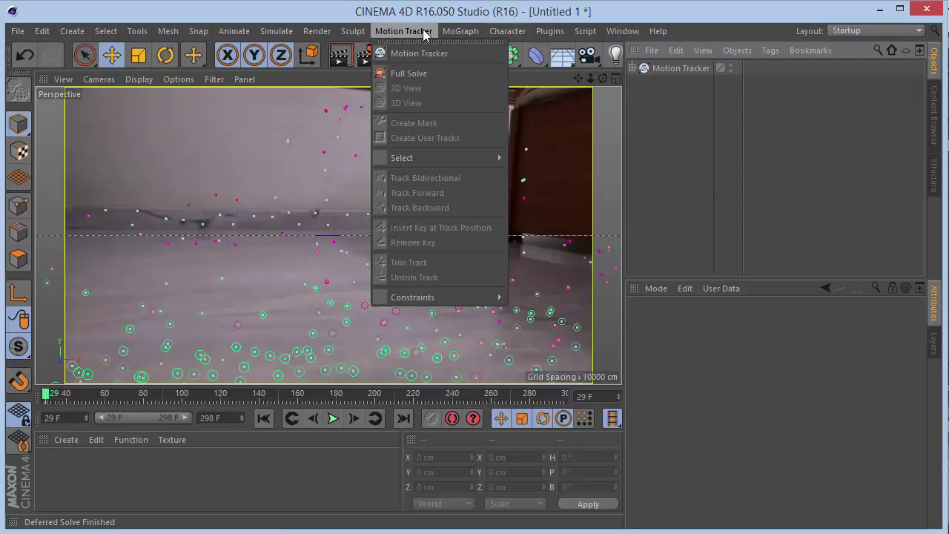
pyautogui.click(630, 83)
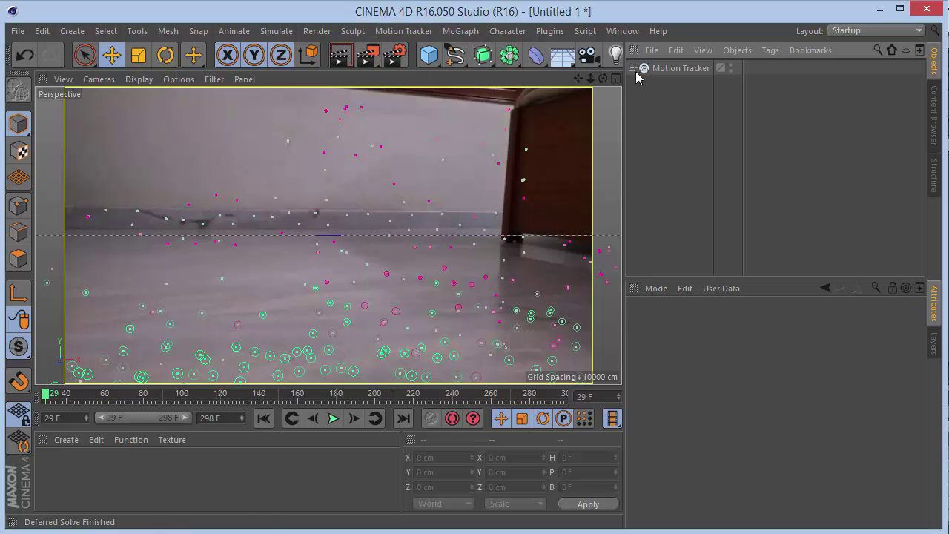
pyautogui.click(632, 68)
pyautogui.click(662, 85)
pyautogui.click(652, 69)
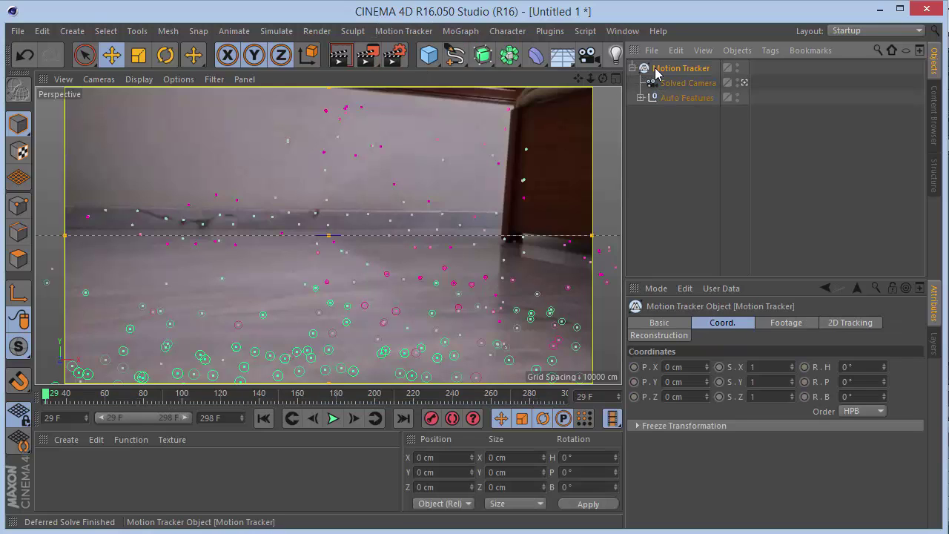
# Step: Add a Position Constraint pinning the origin to floor feature Auto 0252 near the centre
pyautogui.click(402, 31)
pyautogui.moveTo(411, 298)
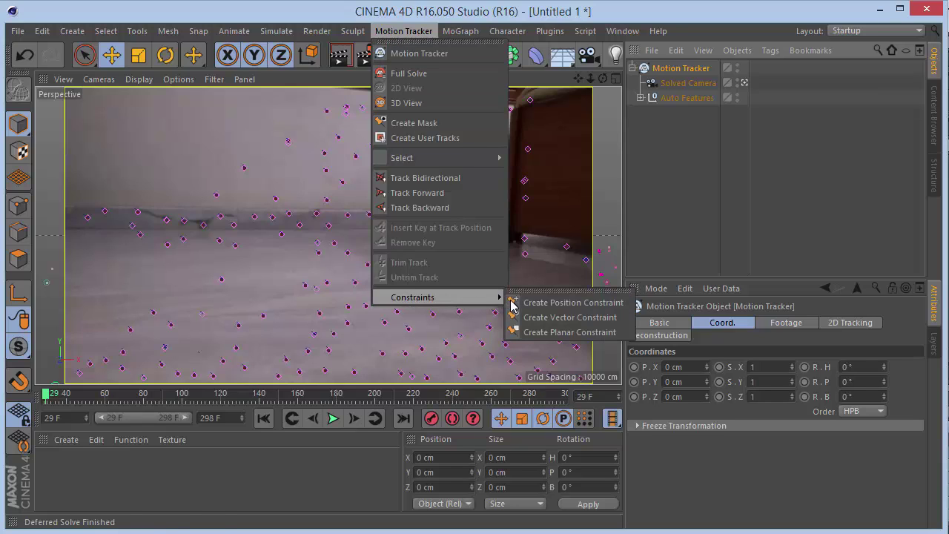
pyautogui.click(558, 304)
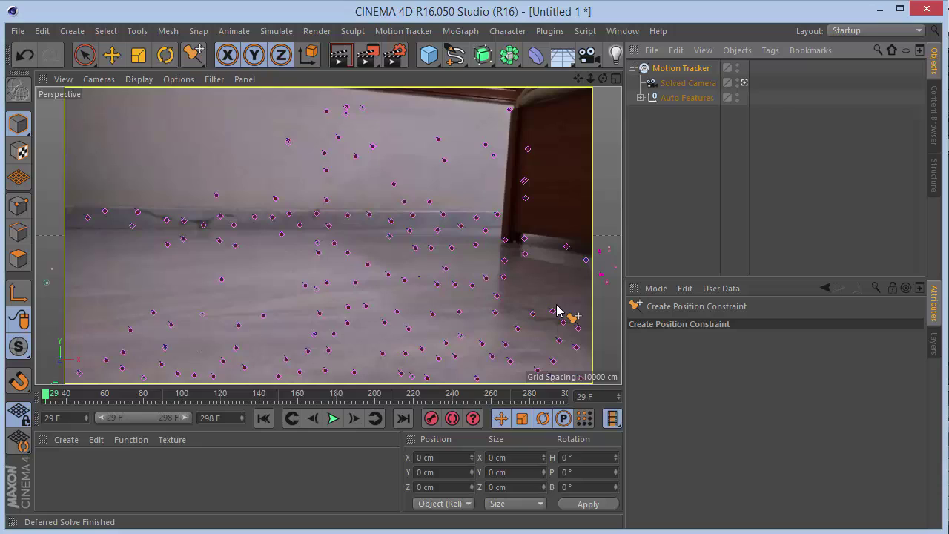
pyautogui.click(326, 289)
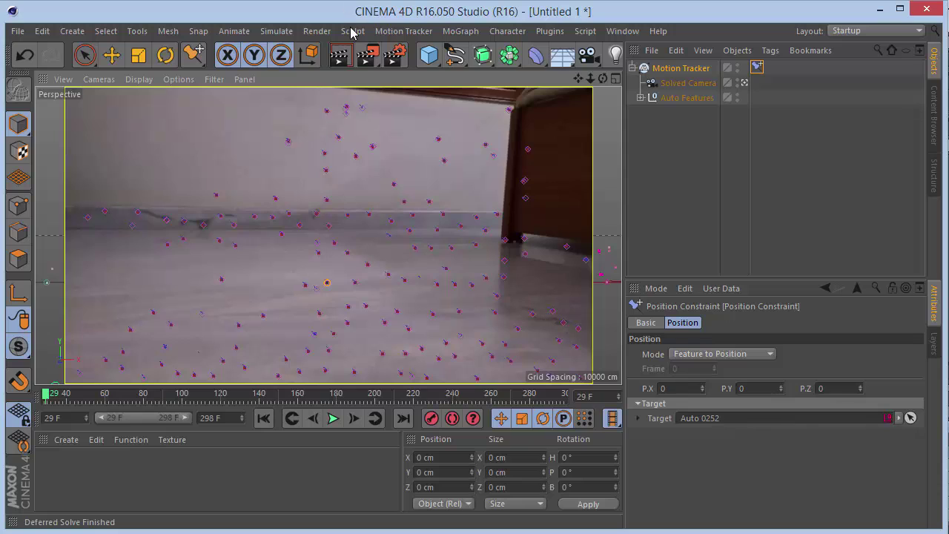
pyautogui.click(405, 31)
# Step: Create a Vector Constraint up the bed leg's vertical edge with its Axis set to Y
pyautogui.moveTo(449, 296)
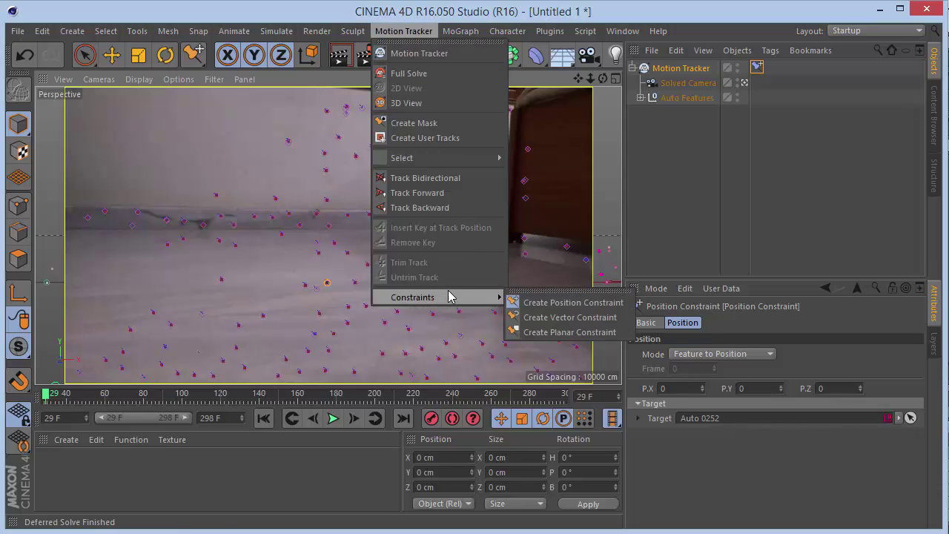
pyautogui.click(544, 317)
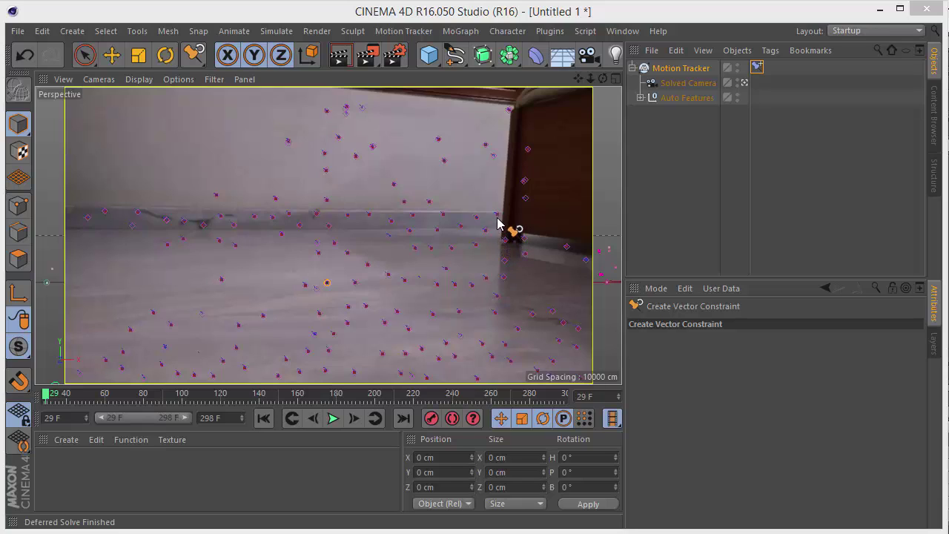
pyautogui.moveTo(498, 215); pyautogui.dragTo(509, 110)
pyautogui.click(682, 368)
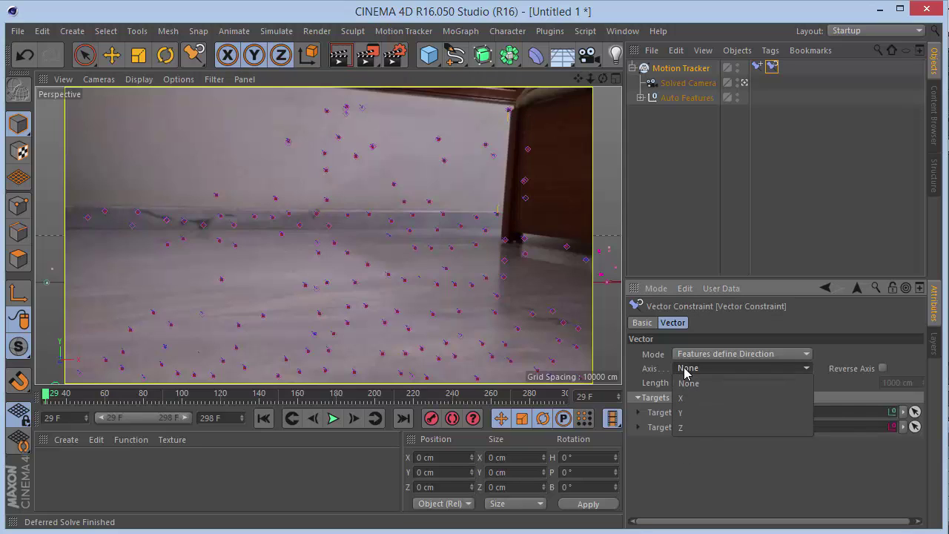
pyautogui.click(701, 412)
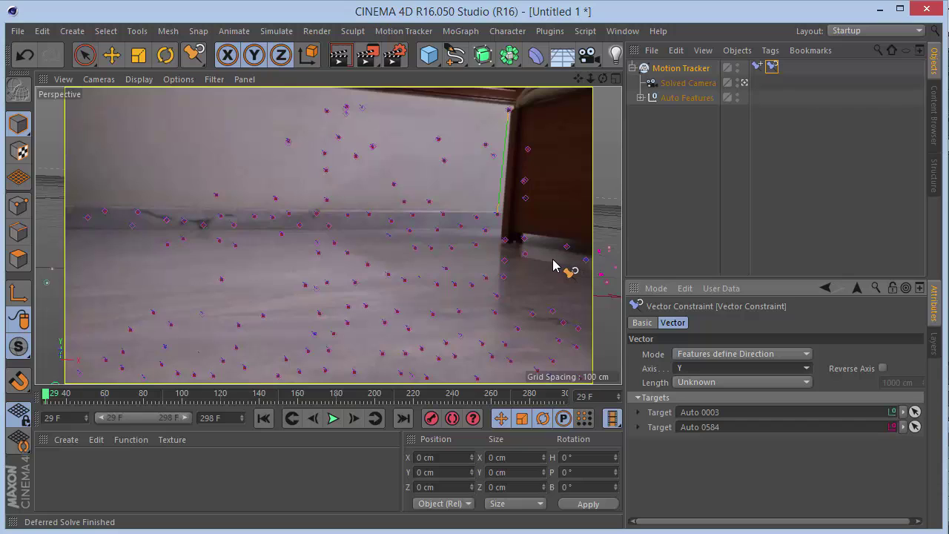
# Step: Activate the Create Planar Constraint tool from Motion Tracker > Constraints
pyautogui.click(402, 31)
pyautogui.moveTo(458, 297)
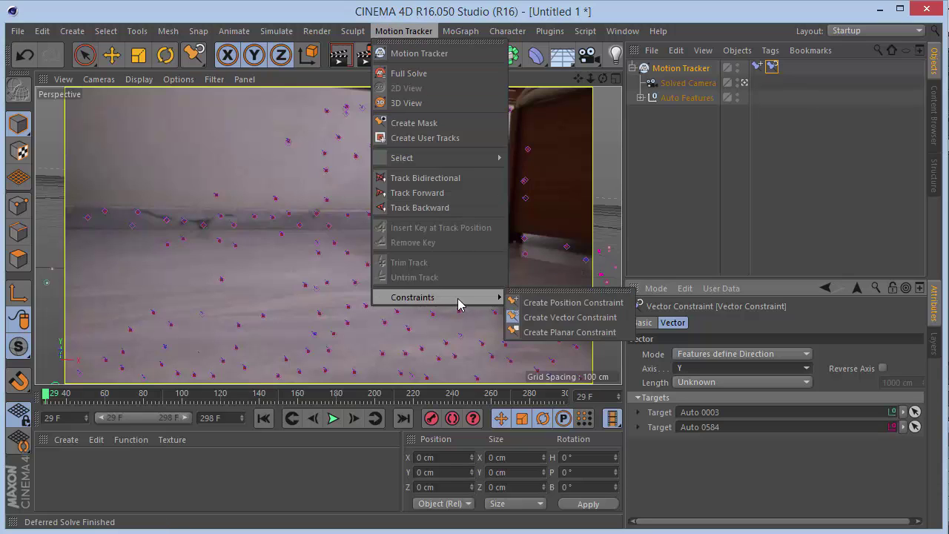
pyautogui.click(567, 330)
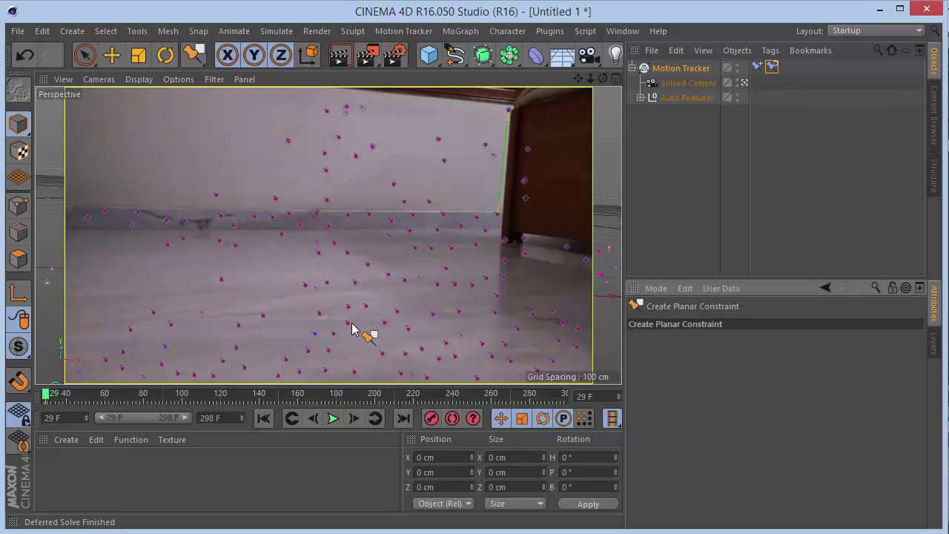
# Step: Pick three floor features for a Planar Constraint, set its Axis to Y, and deselect it
pyautogui.click(347, 323)
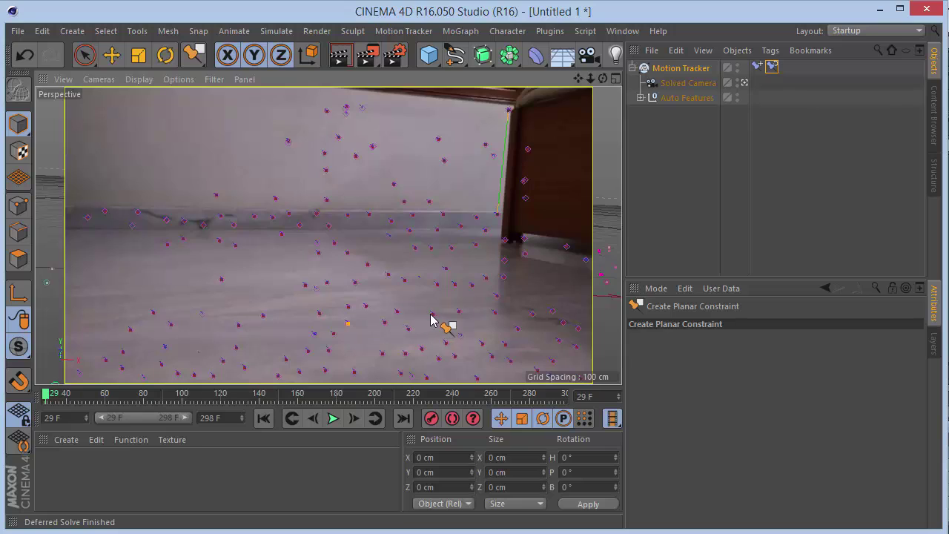
pyautogui.click(432, 314)
pyautogui.click(348, 323)
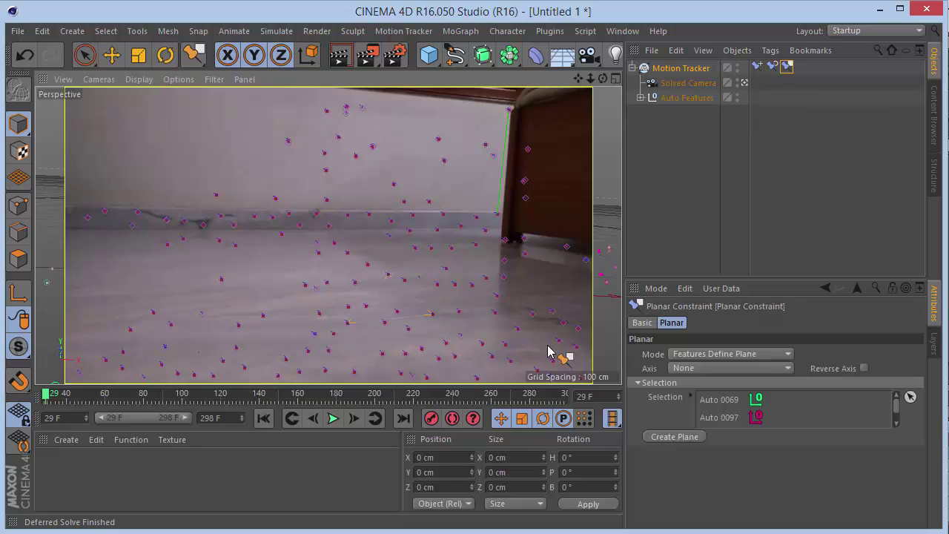
pyautogui.click(754, 368)
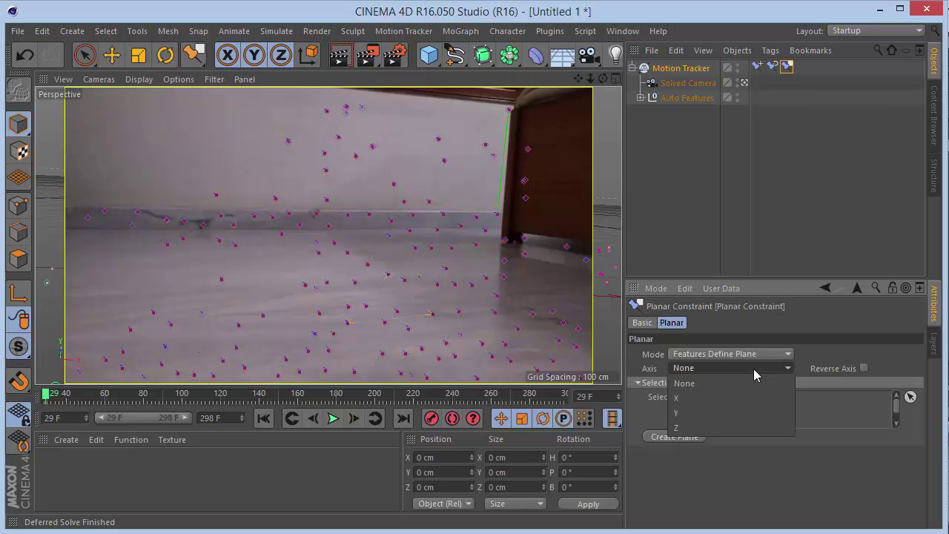
pyautogui.click(734, 412)
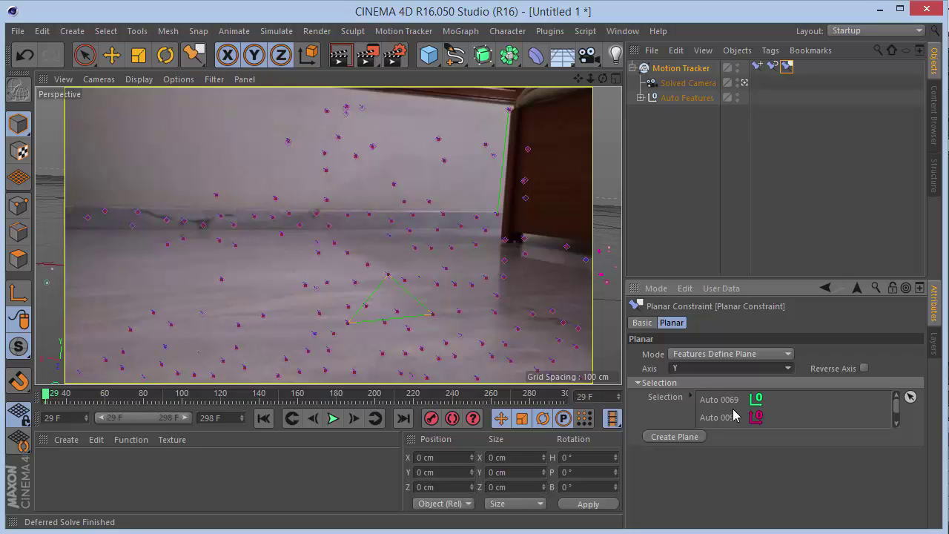
pyautogui.click(729, 368)
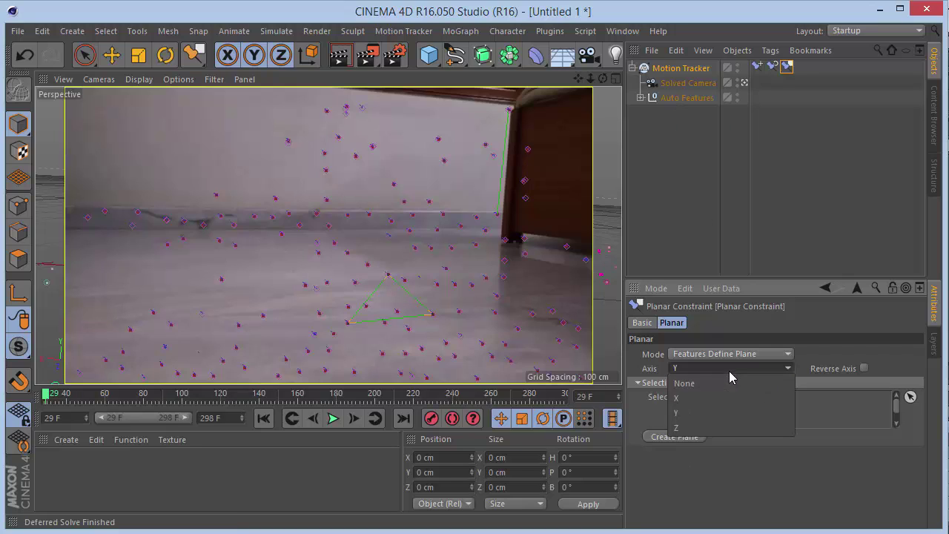
pyautogui.click(697, 416)
pyautogui.click(720, 145)
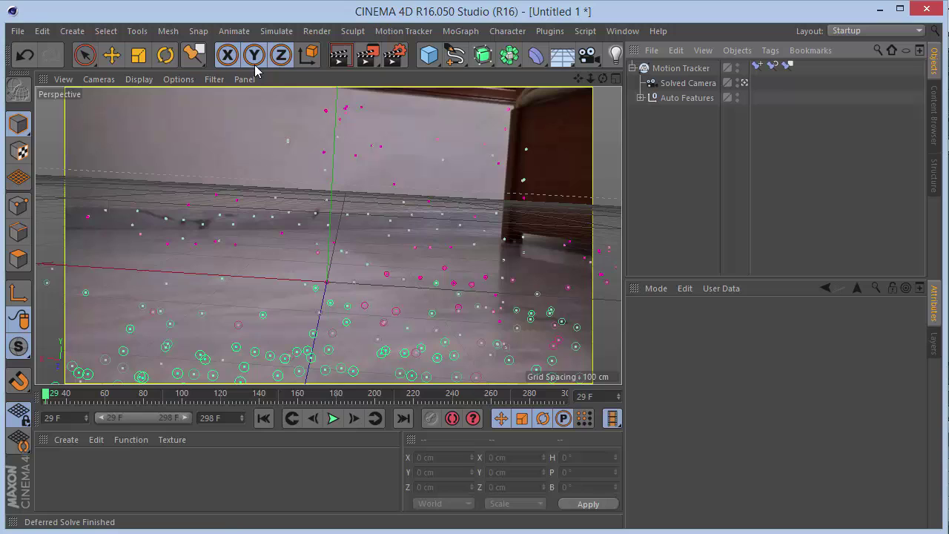
pyautogui.click(84, 55)
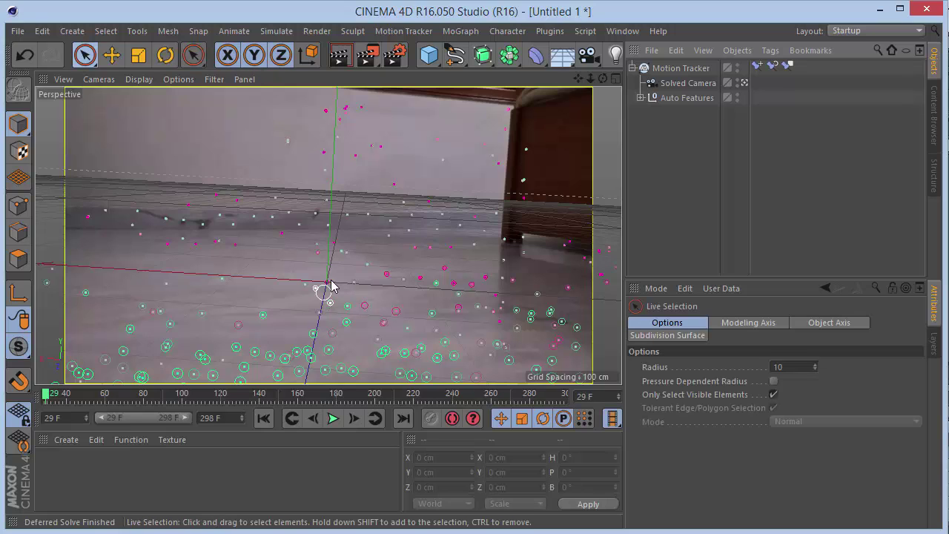
# Step: Add a Sphere at the floor origin, scale it to about half size, and preview to frame 275
pyautogui.click(327, 286)
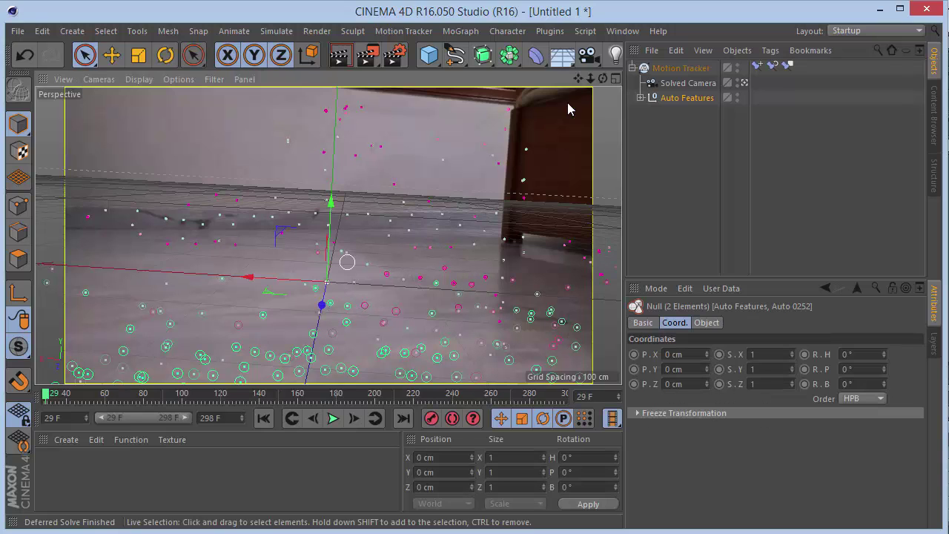
pyautogui.moveTo(428, 55); pyautogui.dragTo(713, 103)
pyautogui.click(664, 68)
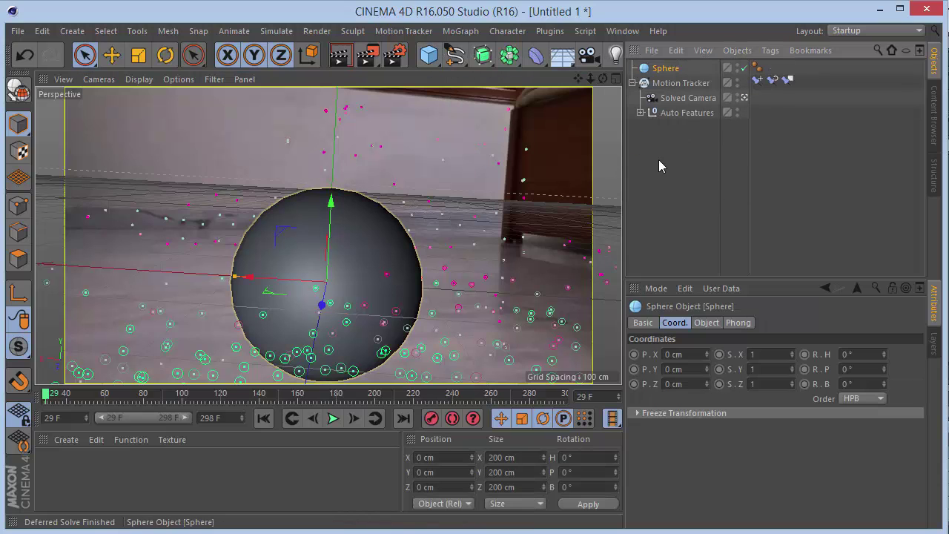
pyautogui.press('t')
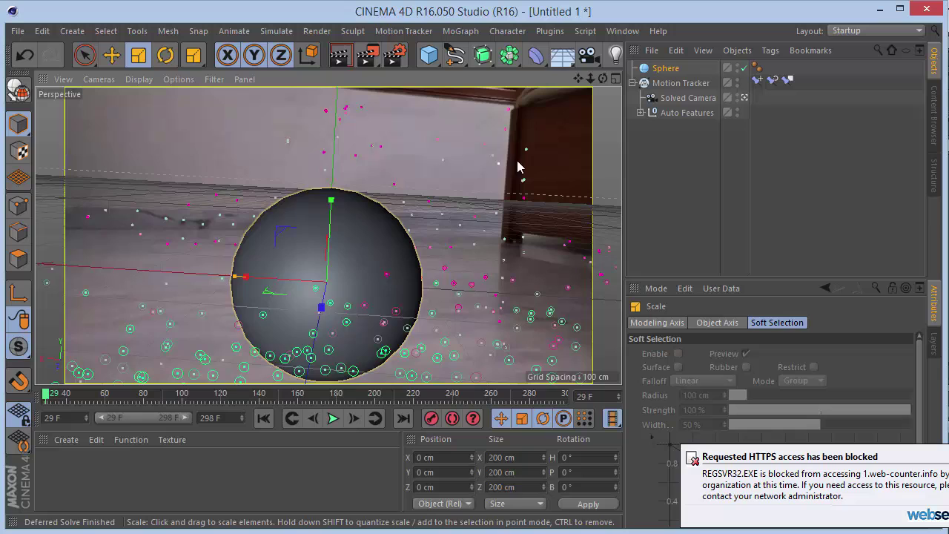
pyautogui.moveTo(516, 160); pyautogui.dragTo(320, 289)
pyautogui.click(733, 180)
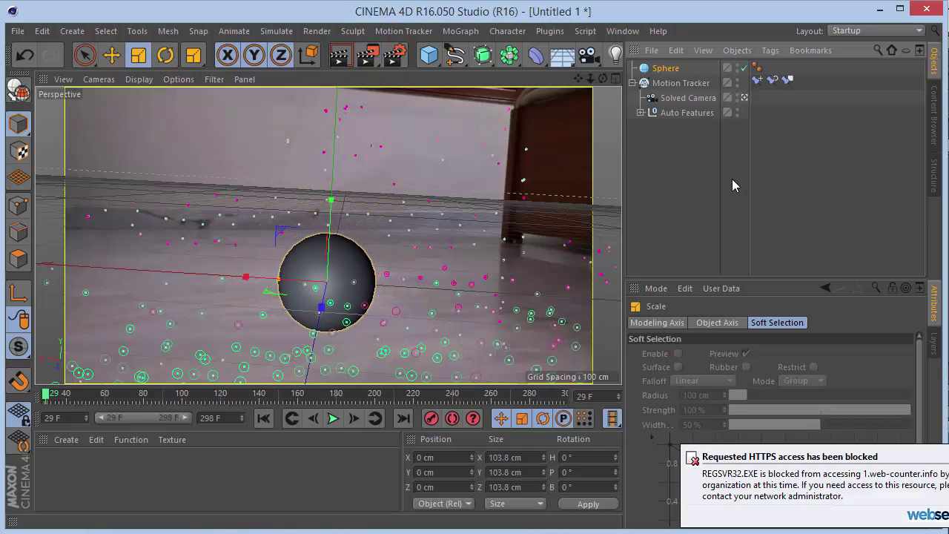
pyautogui.click(333, 418)
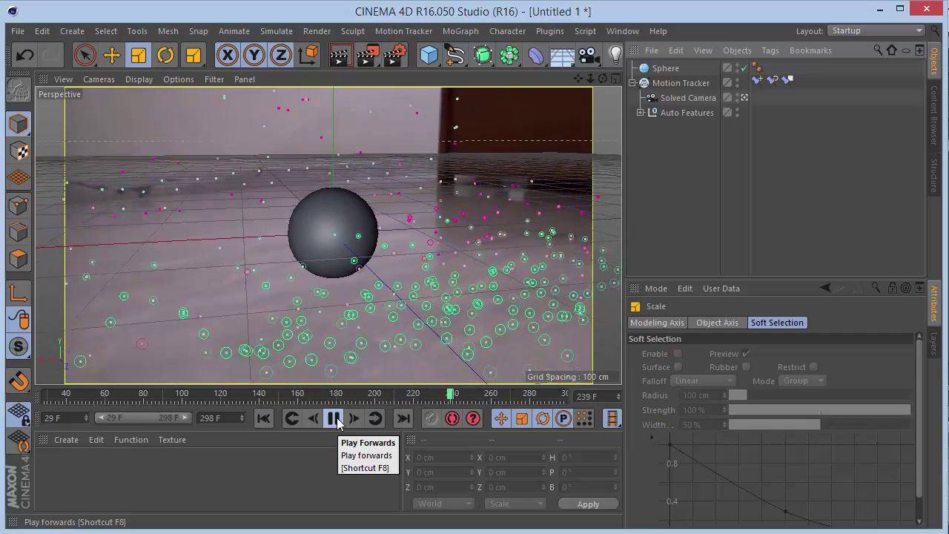
pyautogui.click(334, 419)
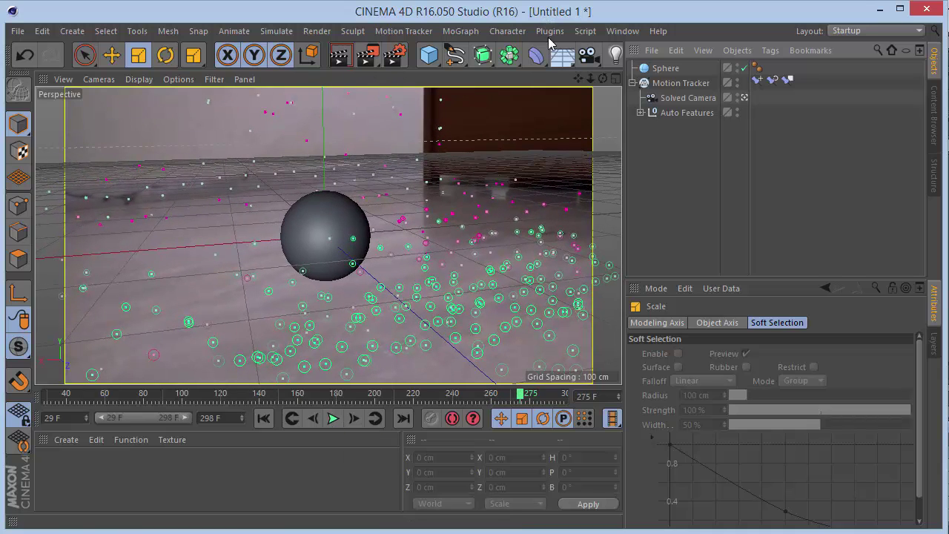
# Step: Add a Plane, disable the Sphere, and enable X-Ray on the plane
pyautogui.click(426, 59)
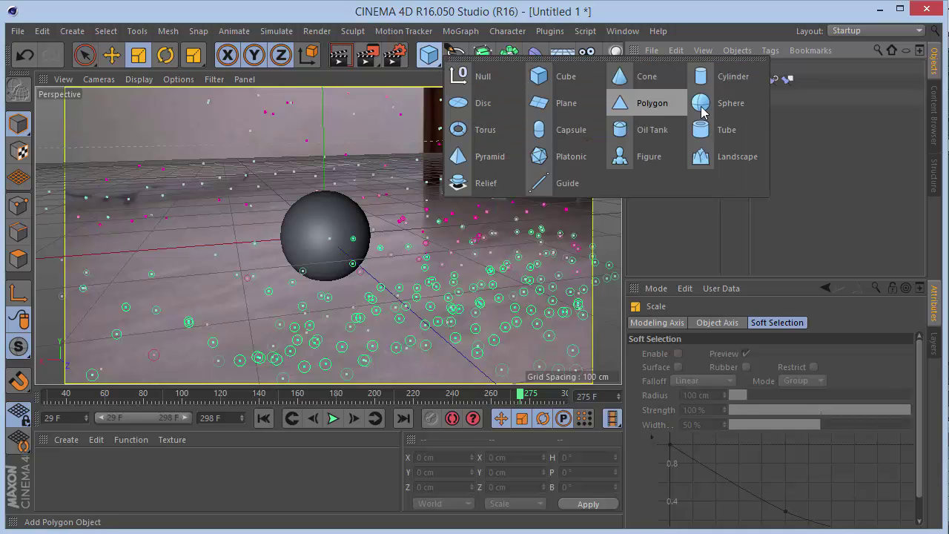
pyautogui.click(557, 104)
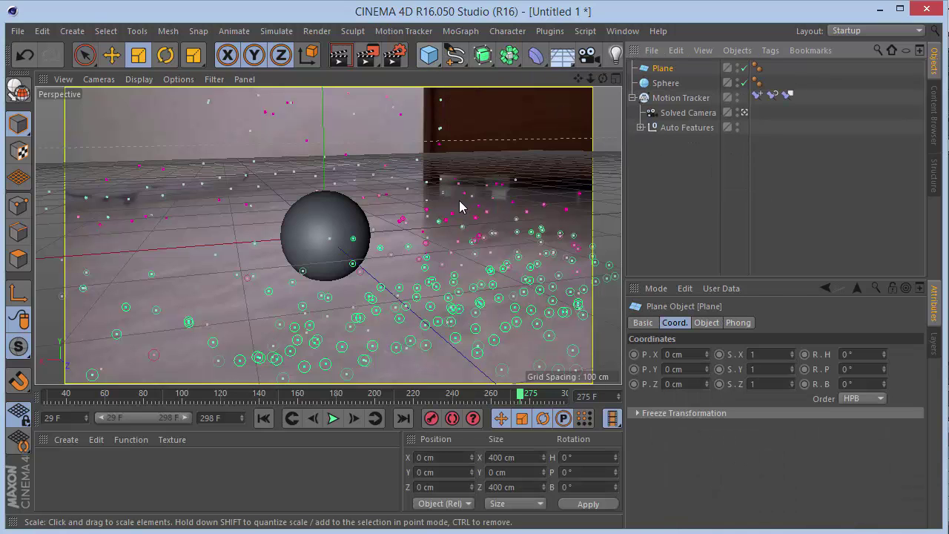
pyautogui.click(745, 83)
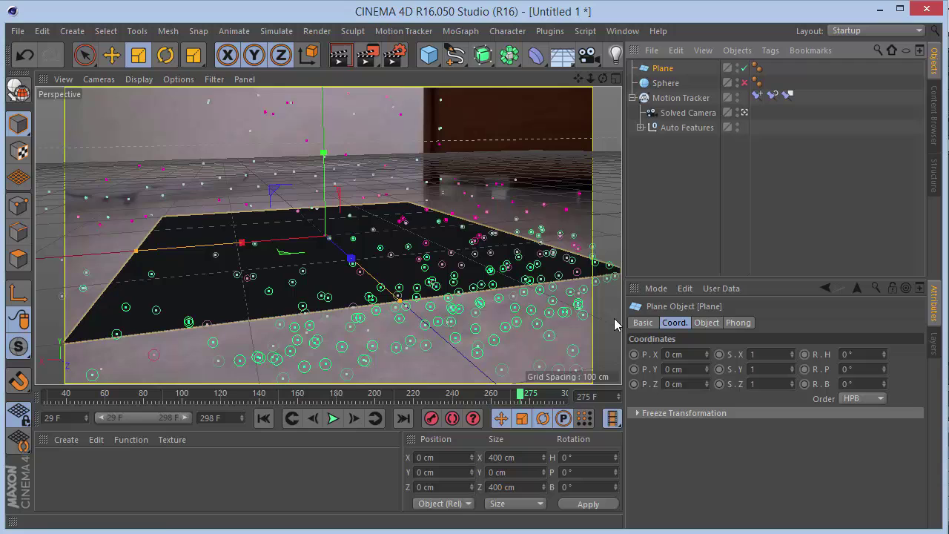
pyautogui.click(639, 327)
pyautogui.click(721, 452)
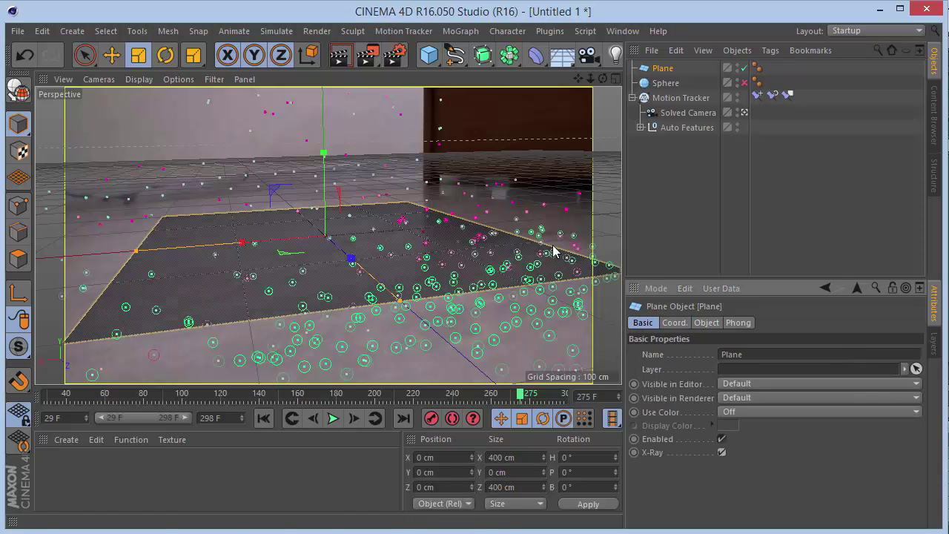
# Step: Size the plane about 712 × 721 cm, rotate H to 13.866°, and move it over the floor
pyautogui.moveTo(139, 252); pyautogui.dragTo(272, 208)
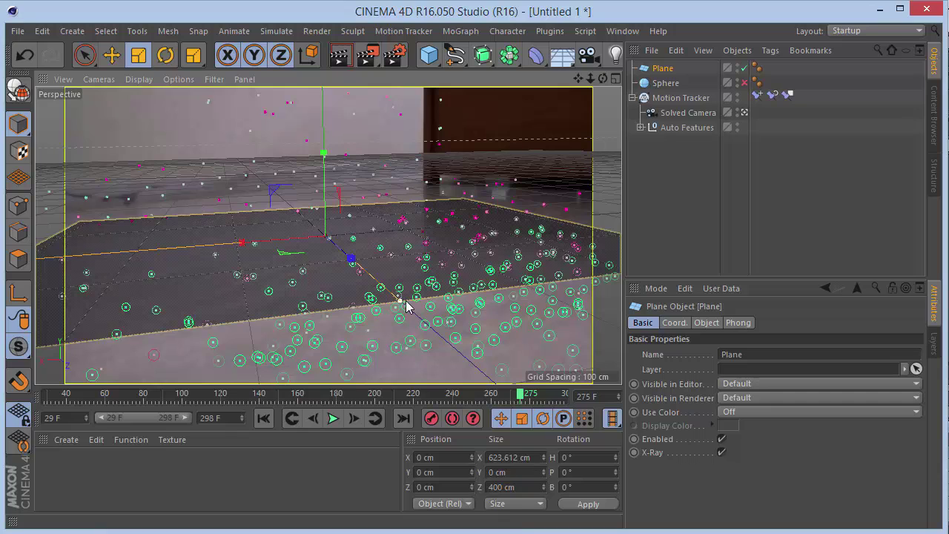
pyautogui.moveTo(403, 304); pyautogui.dragTo(404, 306)
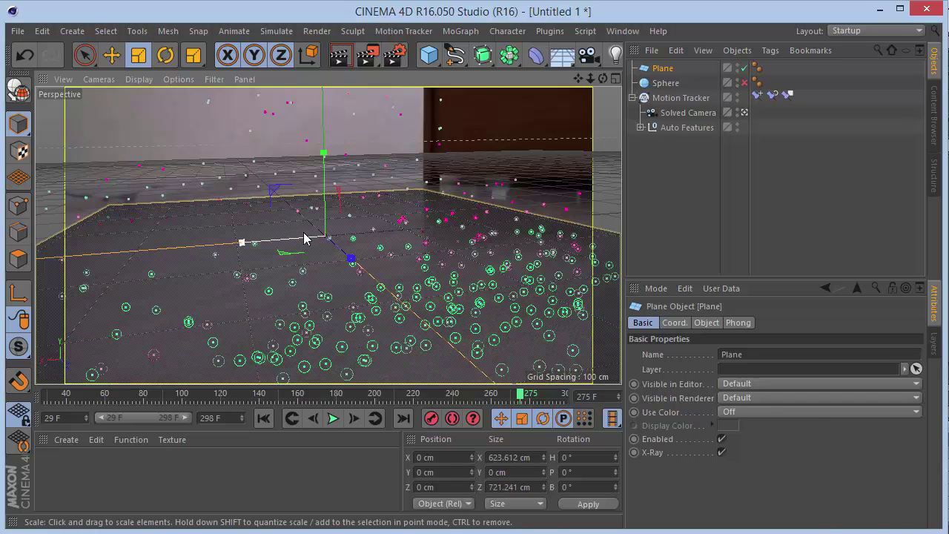
pyautogui.press('r')
pyautogui.moveTo(319, 262)
pyautogui.mouseDown()
pyautogui.moveTo(319, 244)
pyautogui.moveTo(330, 257)
pyautogui.mouseUp()
pyautogui.press('9')
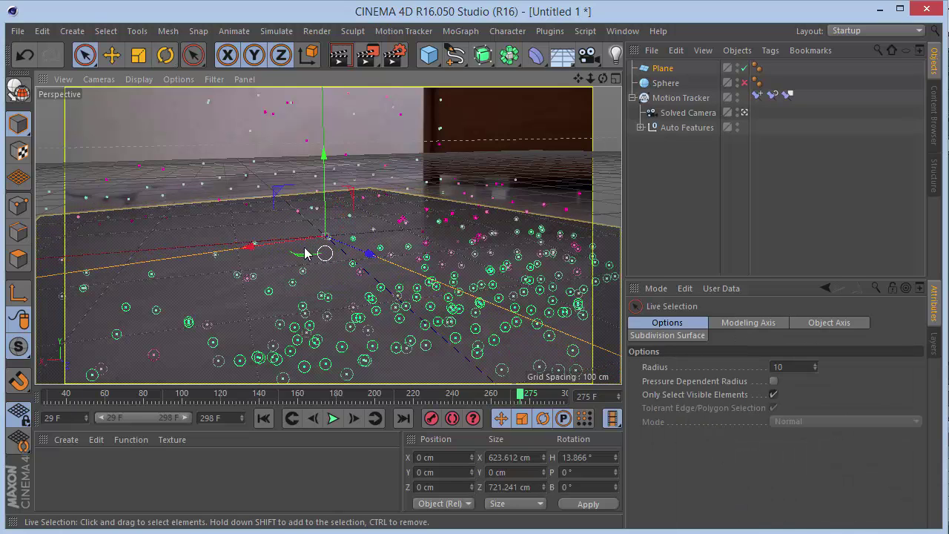
pyautogui.moveTo(247, 249); pyautogui.dragTo(338, 235)
pyautogui.press('e')
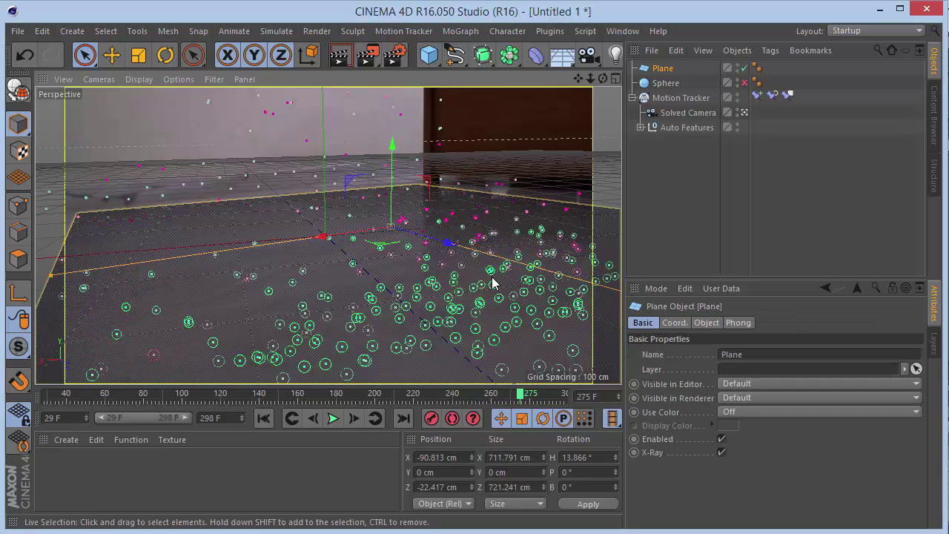
pyautogui.moveTo(452, 245); pyautogui.dragTo(419, 237)
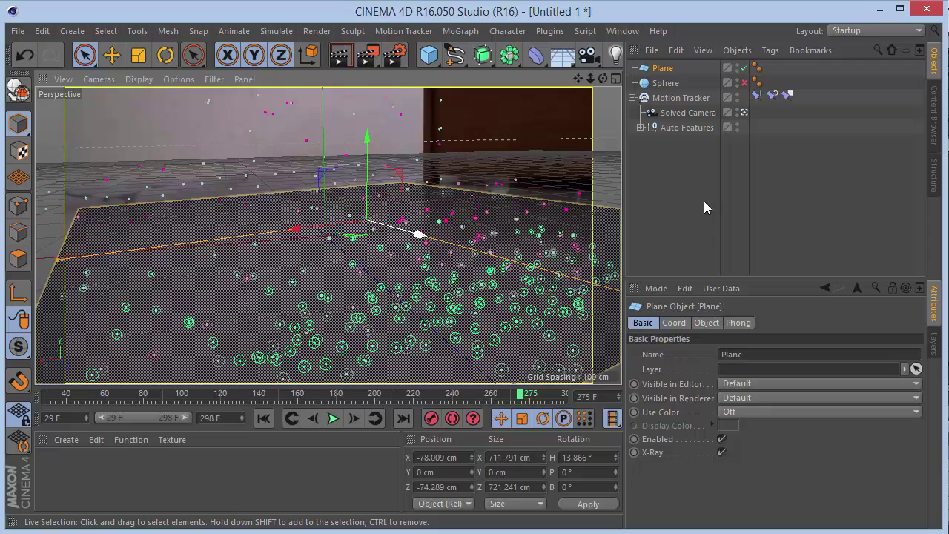
pyautogui.click(441, 148)
# Step: Re-enable the Sphere, lift it to about Y 93.714 cm, and set its radius to 20 cm
pyautogui.click(744, 82)
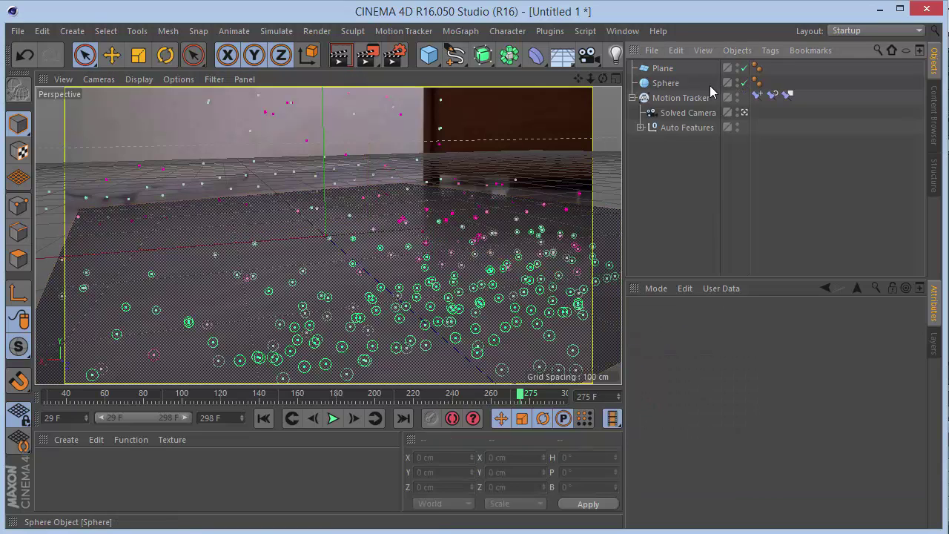
pyautogui.click(666, 83)
pyautogui.moveTo(324, 162); pyautogui.dragTo(311, 65)
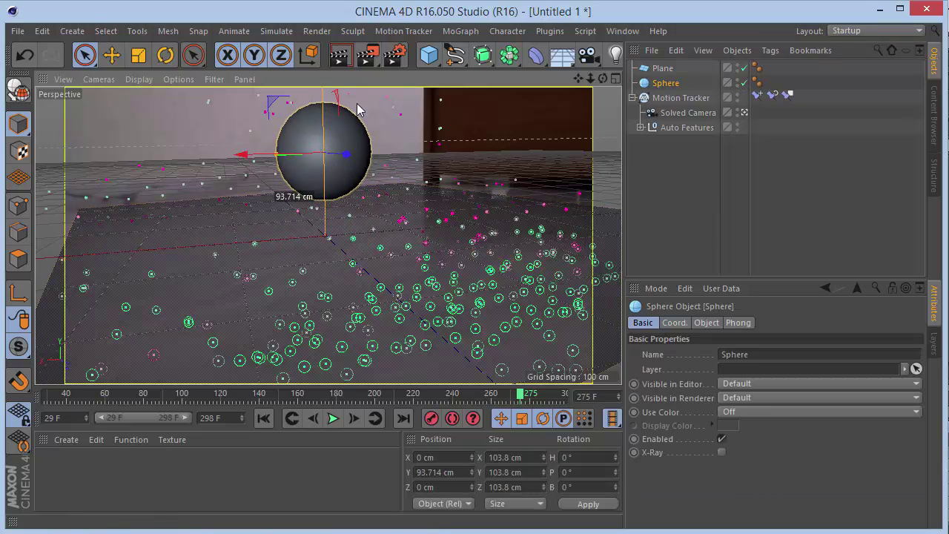
pyautogui.click(674, 322)
pyautogui.click(709, 322)
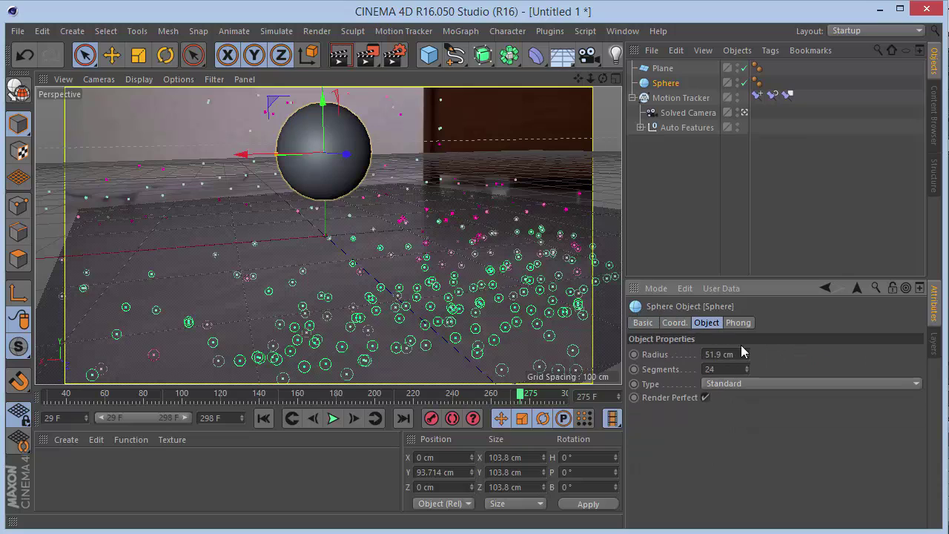
pyautogui.doubleClick(740, 354)
pyautogui.write('209')
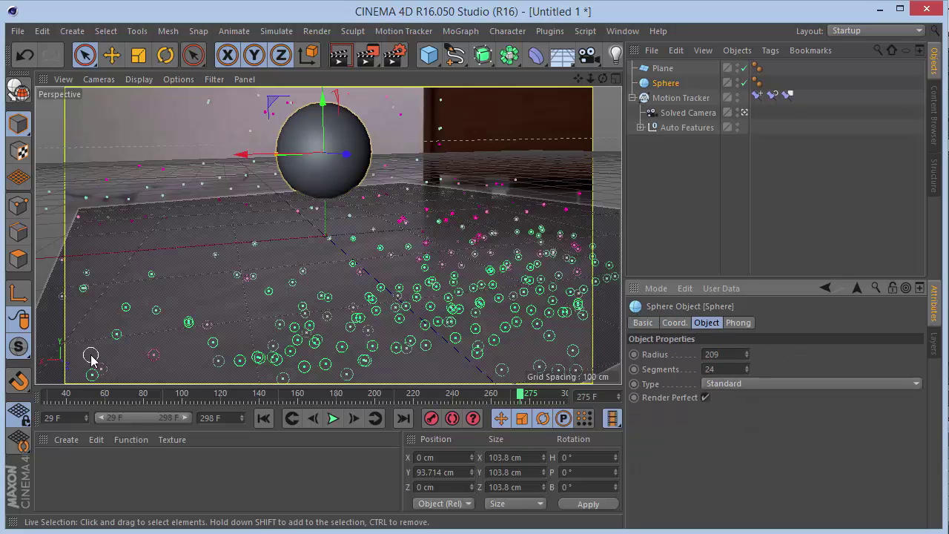
pyautogui.press('BackSpace')
pyautogui.press('Return')
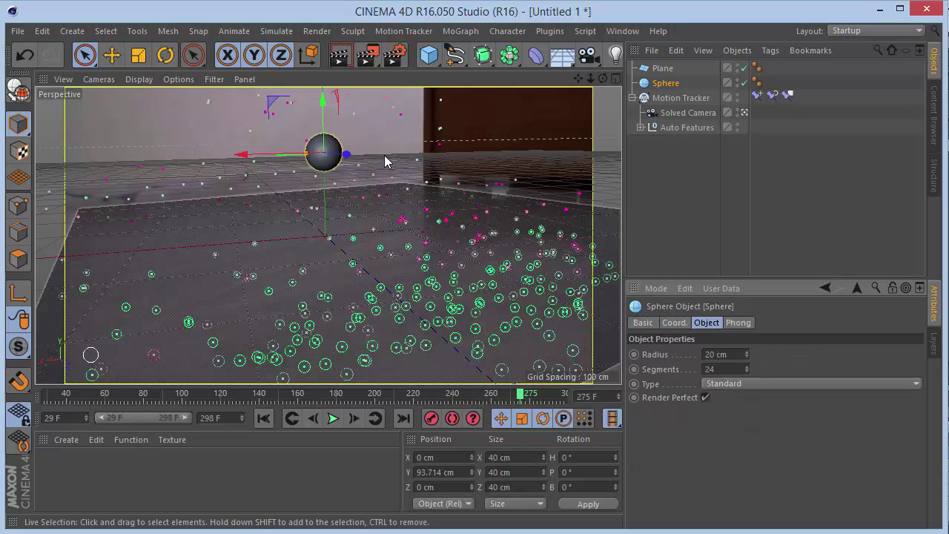
# Step: Give the Plane a Collider Body tag and the Sphere a Rigid Body tag
pyautogui.rightClick(655, 71)
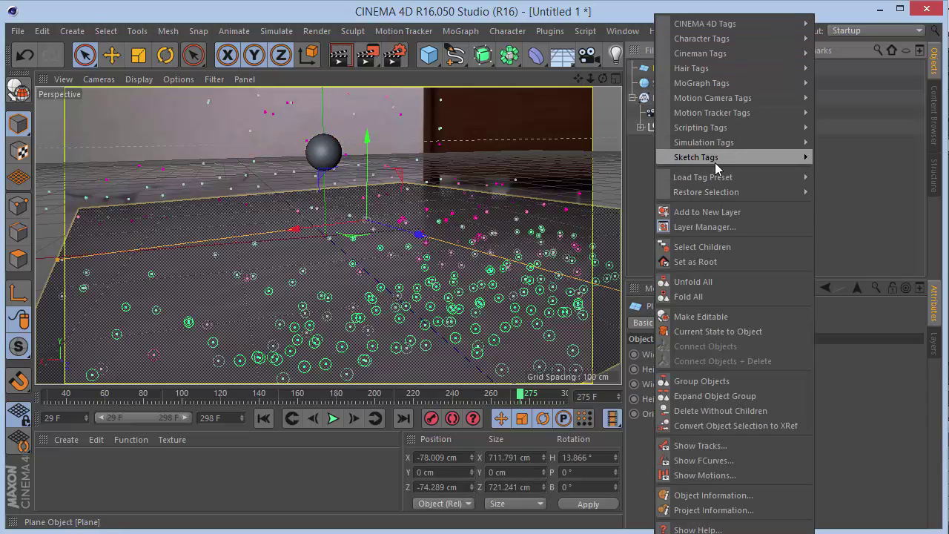
pyautogui.moveTo(709, 147)
pyautogui.click(845, 147)
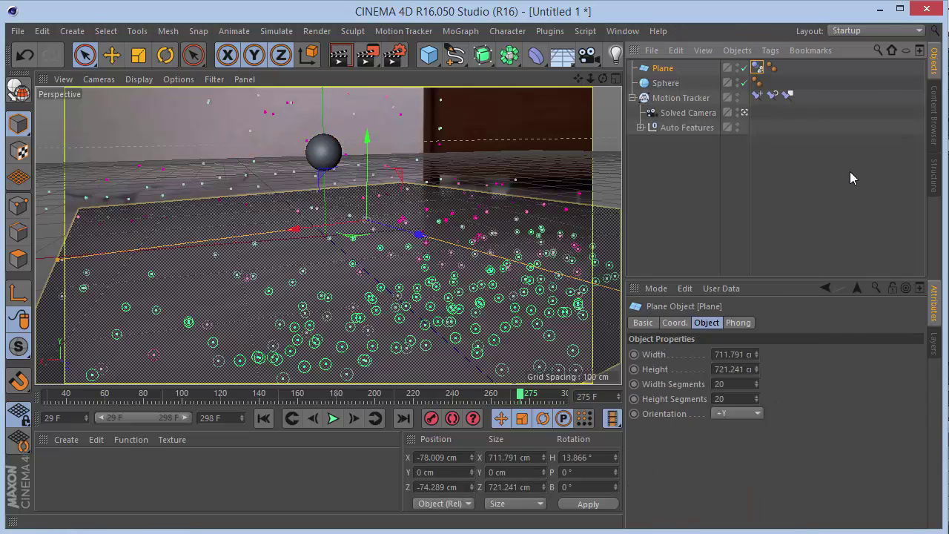
pyautogui.click(685, 99)
pyautogui.click(667, 84)
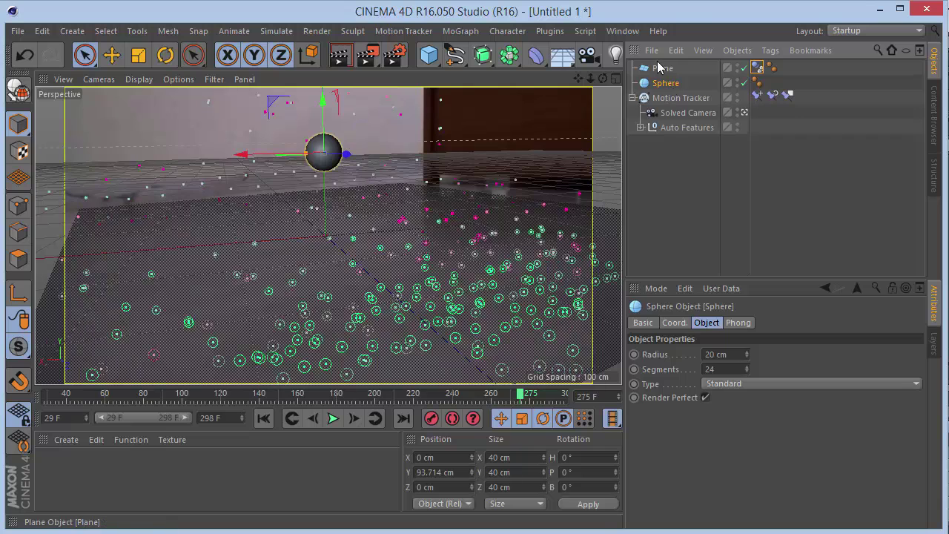
pyautogui.rightClick(662, 84)
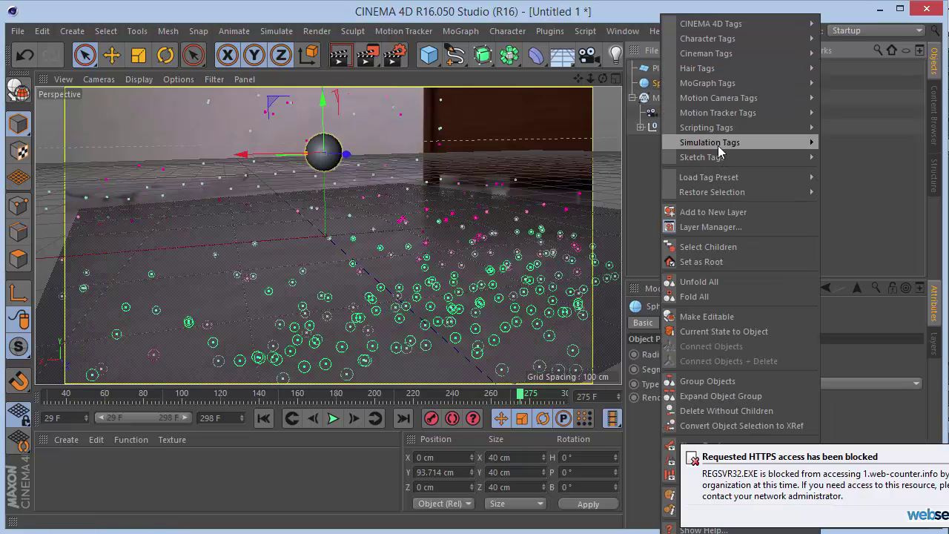
pyautogui.moveTo(717, 144)
pyautogui.click(838, 150)
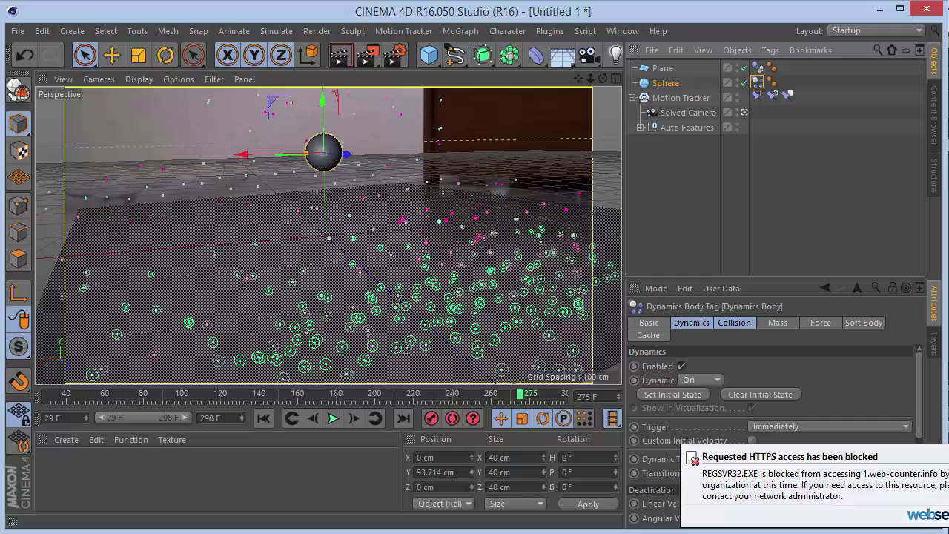
# Step: Set Collision Bounce to 75% on both the plane's and the sphere's Dynamics Body tags
pyautogui.click(332, 418)
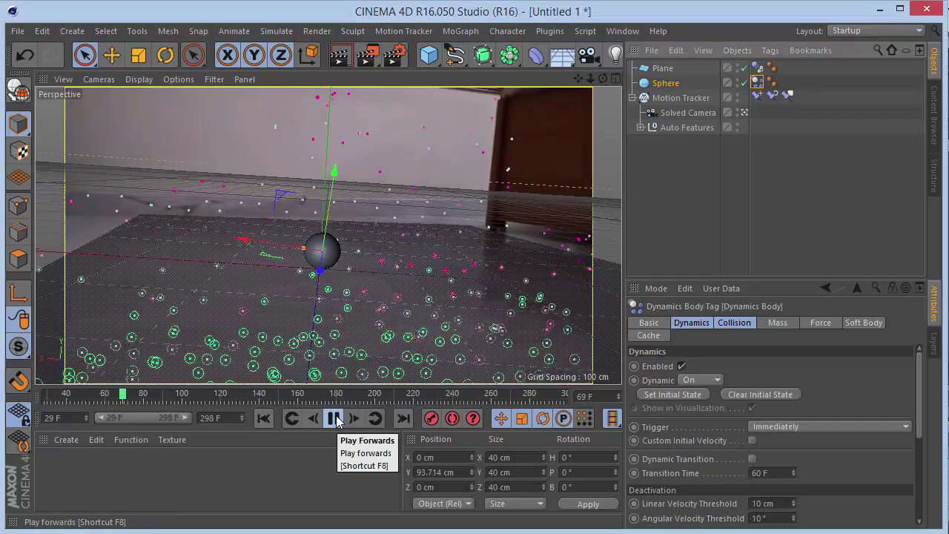
pyautogui.click(335, 419)
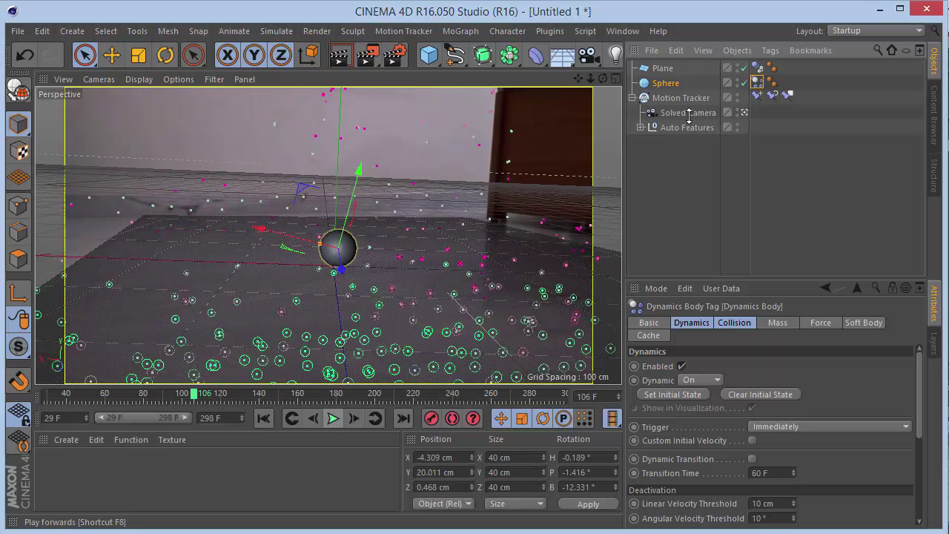
pyautogui.click(757, 67)
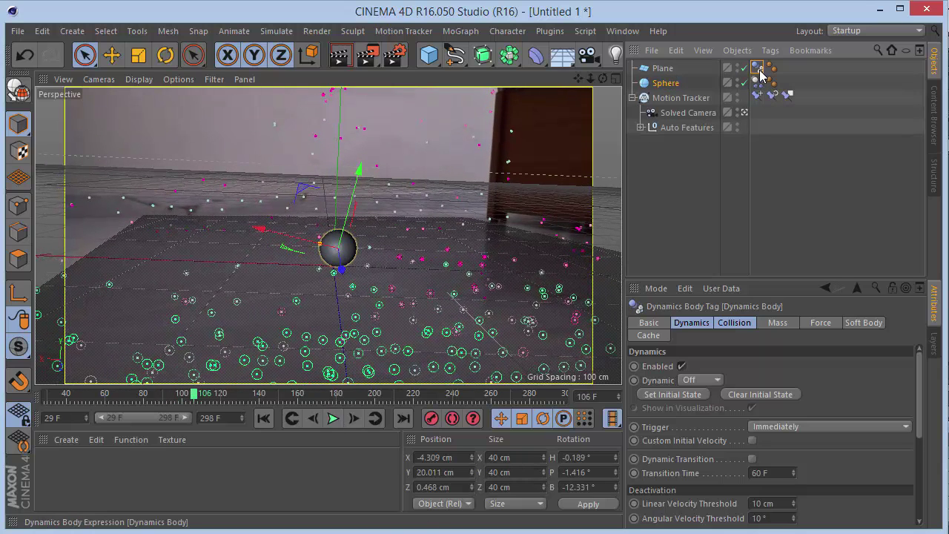
pyautogui.keyDown('ctrl'); pyautogui.click(757, 82); pyautogui.keyUp('ctrl')
pyautogui.scroll(-3, 826, 394)
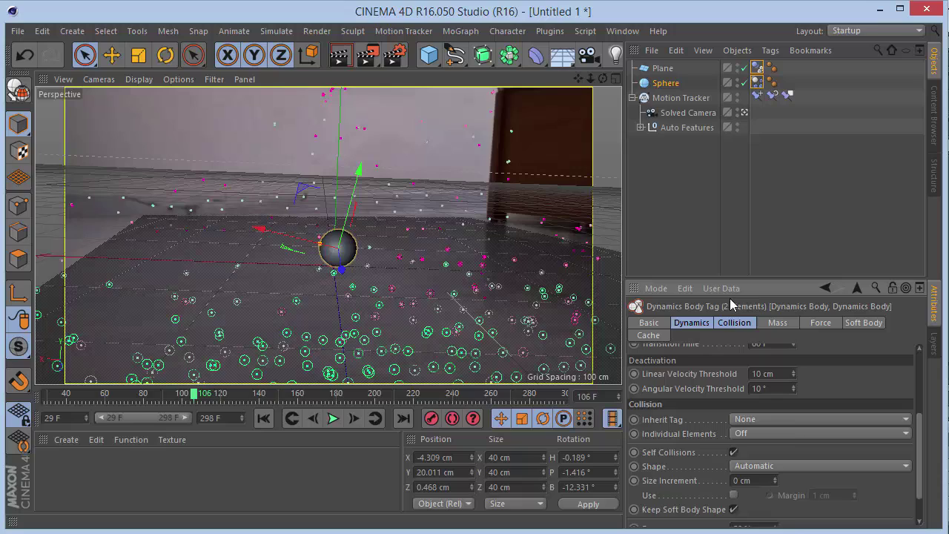
pyautogui.click(691, 323)
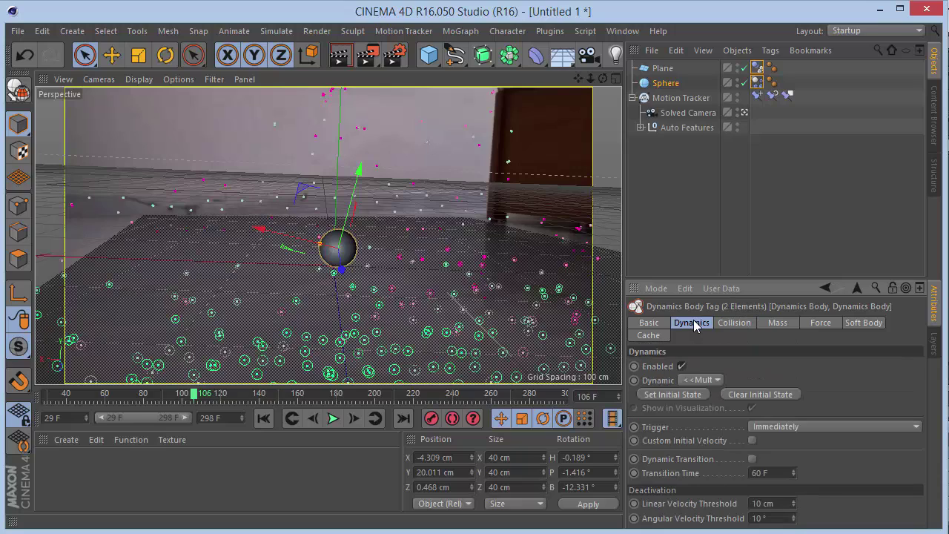
pyautogui.click(731, 324)
pyautogui.click(757, 474)
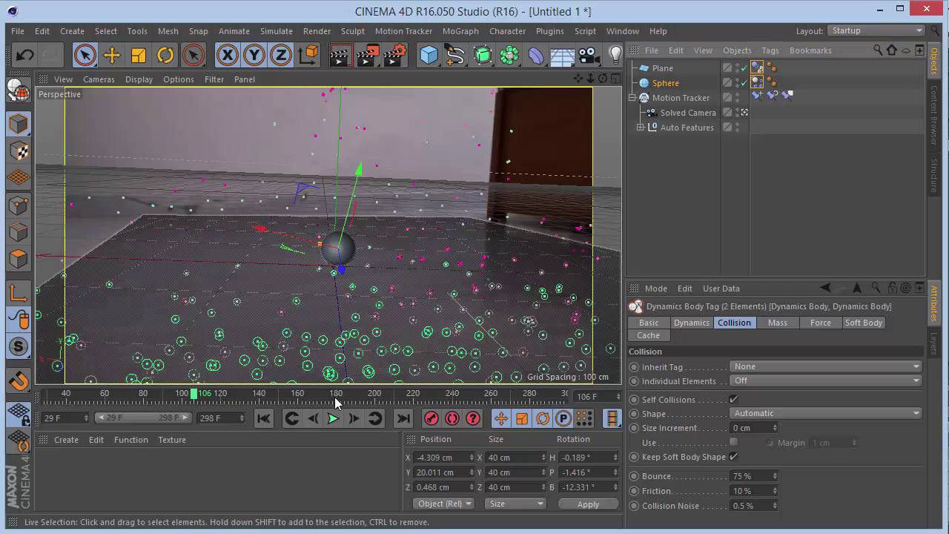
# Step: Replay from frame 0, then hide the Motion Tracker points and the floor grid in the viewport
pyautogui.click(263, 418)
pyautogui.click(331, 418)
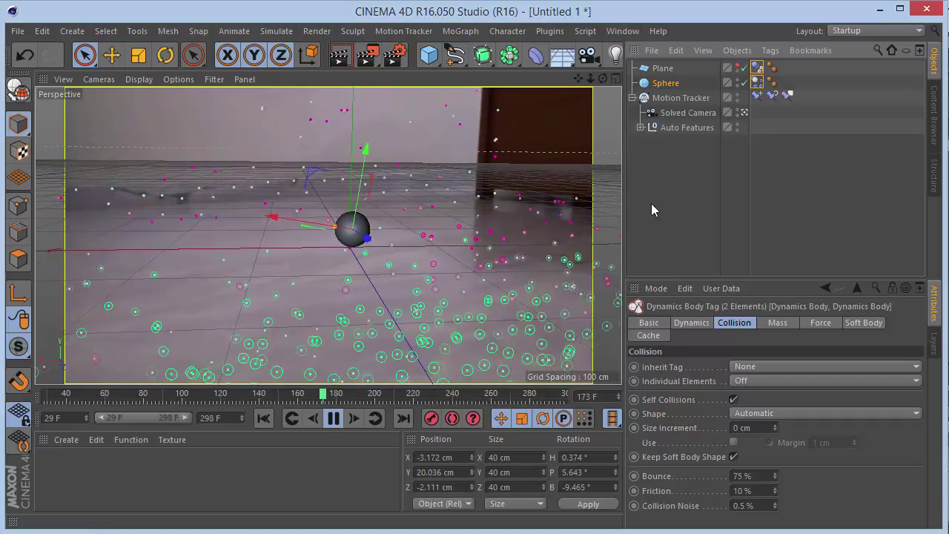
pyautogui.click(736, 95)
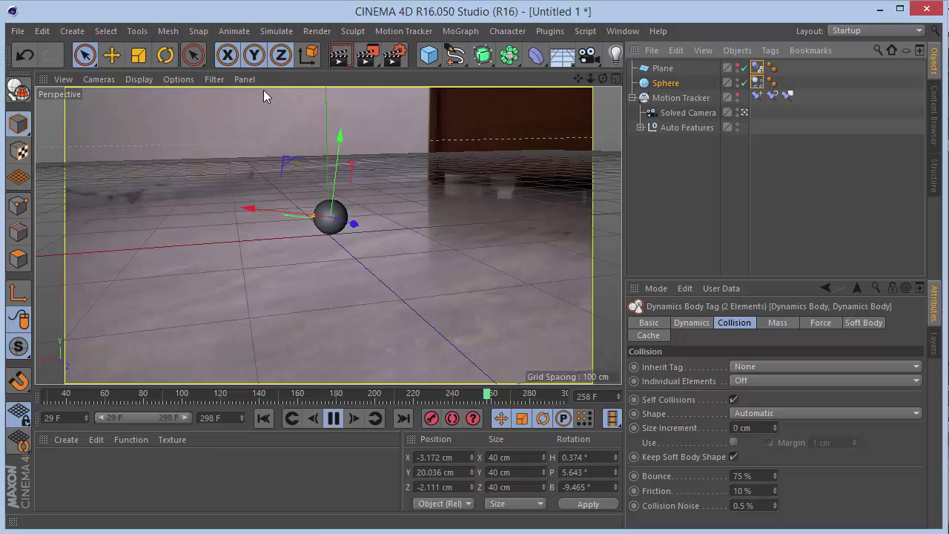
pyautogui.click(215, 79)
pyautogui.click(232, 249)
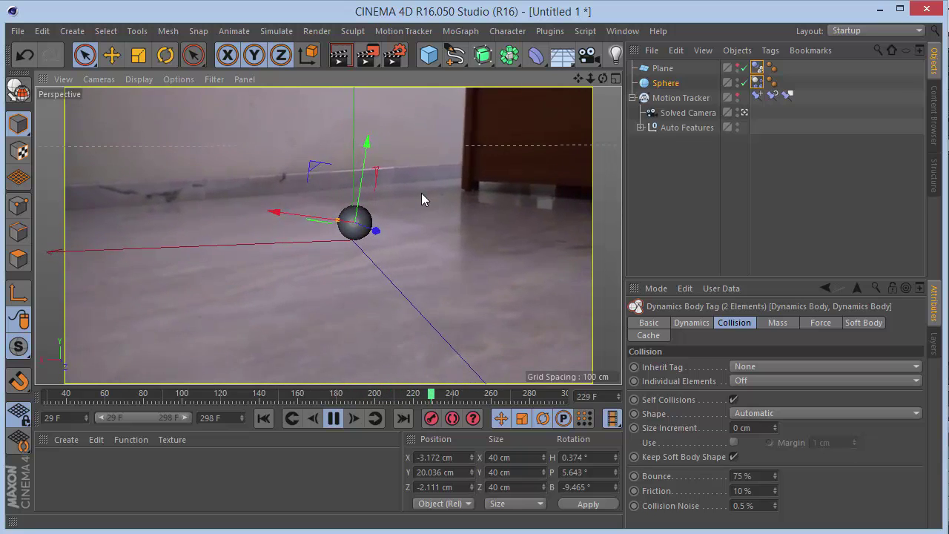
# Step: Duplicate the sphere as Sphere.1 and slide it right along X beside the original
pyautogui.click(334, 419)
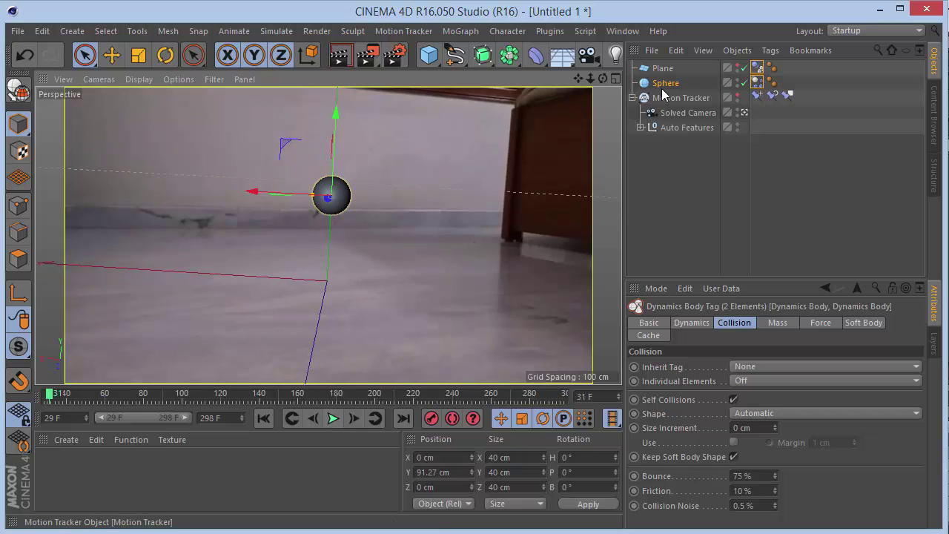
pyautogui.keyDown('ctrl'); pyautogui.moveTo(664, 83); pyautogui.dragTo(664, 77); pyautogui.keyUp('ctrl')
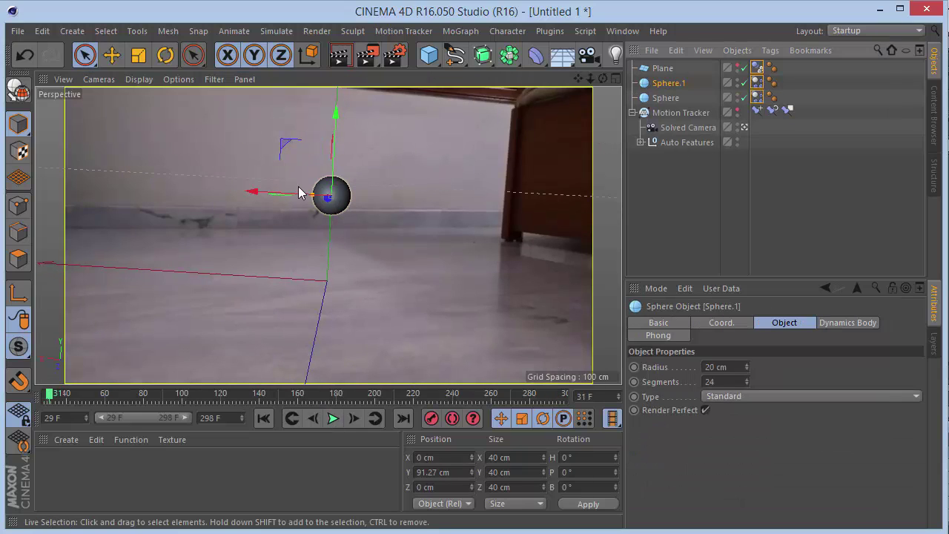
pyautogui.click(264, 418)
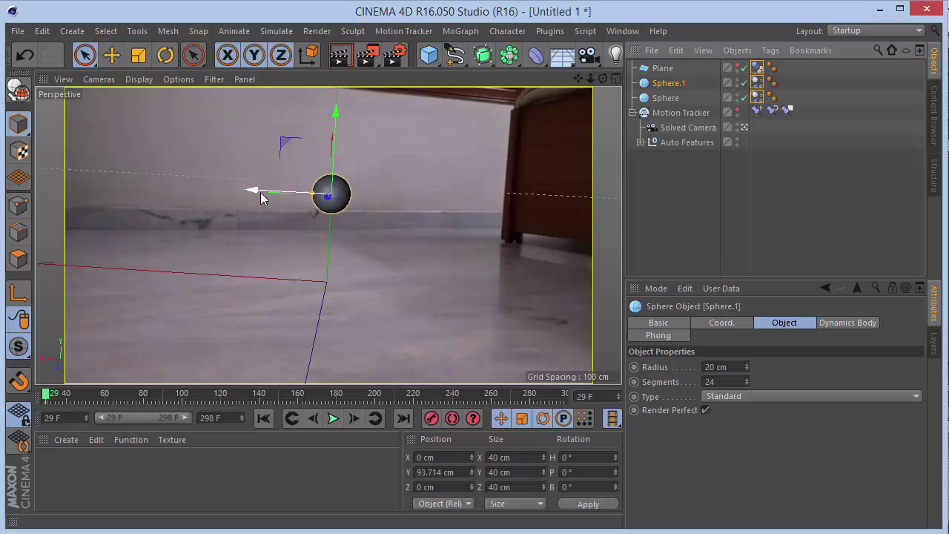
pyautogui.moveTo(260, 192); pyautogui.dragTo(290, 198)
pyautogui.click(692, 183)
# Step: Preview both spheres falling, rewind to the first frame, and select Sphere.1
pyautogui.click(335, 418)
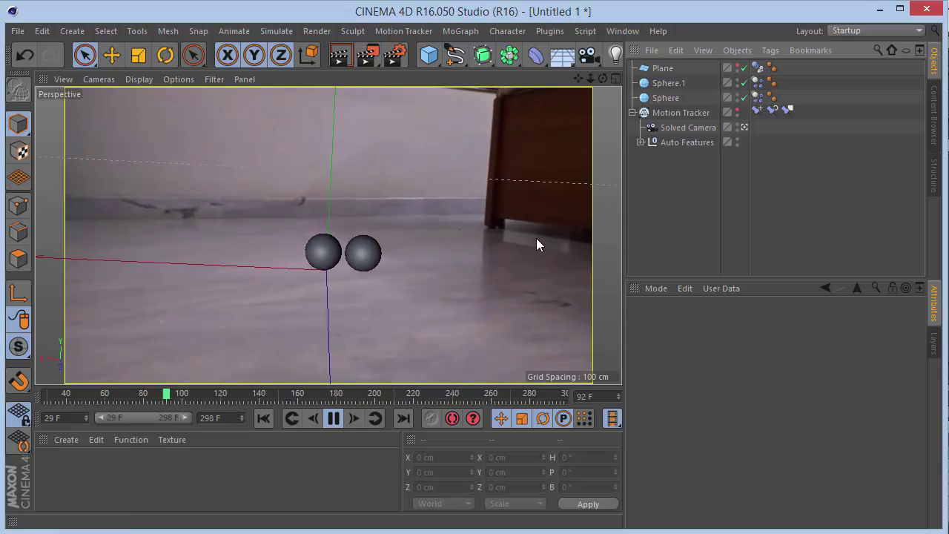
pyautogui.click(263, 418)
pyautogui.click(333, 418)
pyautogui.click(261, 418)
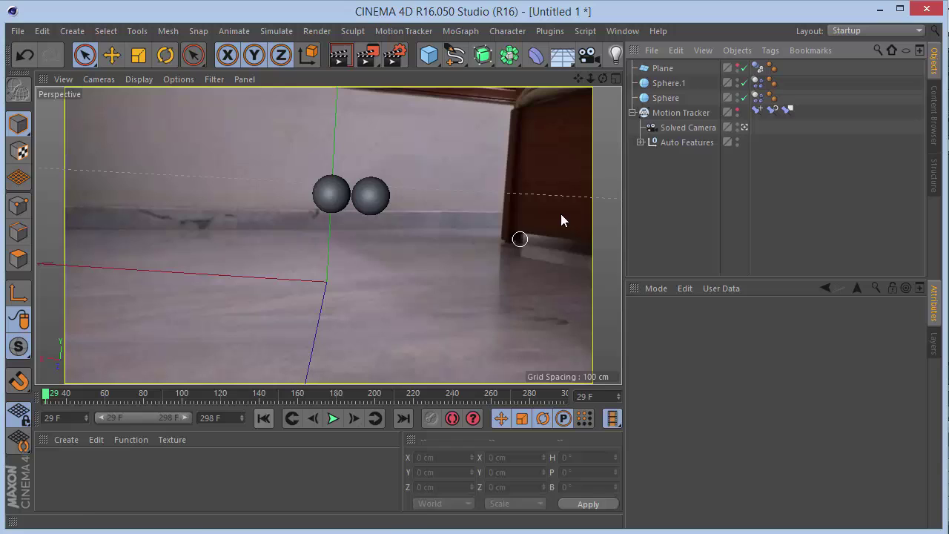
pyautogui.click(665, 97)
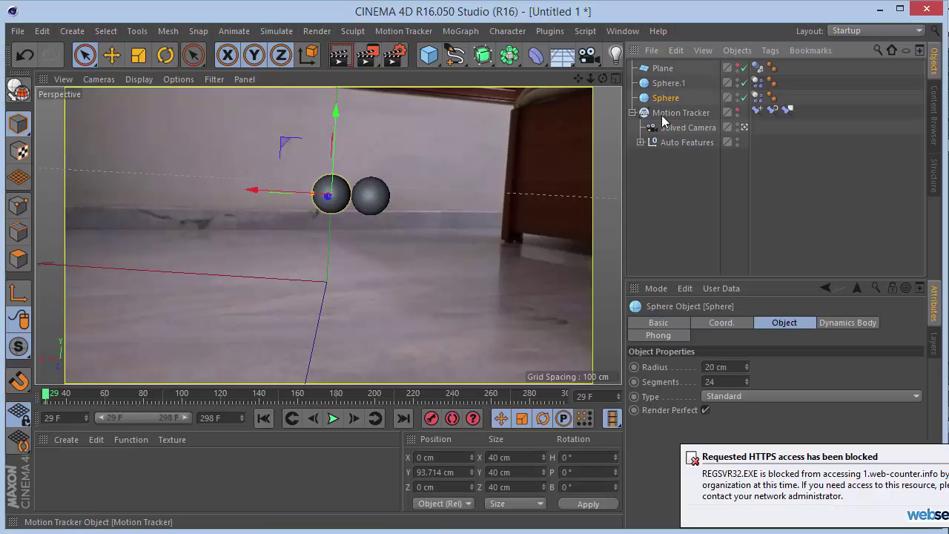
pyautogui.click(667, 83)
# Step: Lift Sphere.1 directly above the original sphere and play the collision until frame 208
pyautogui.moveTo(328, 144); pyautogui.dragTo(285, 106)
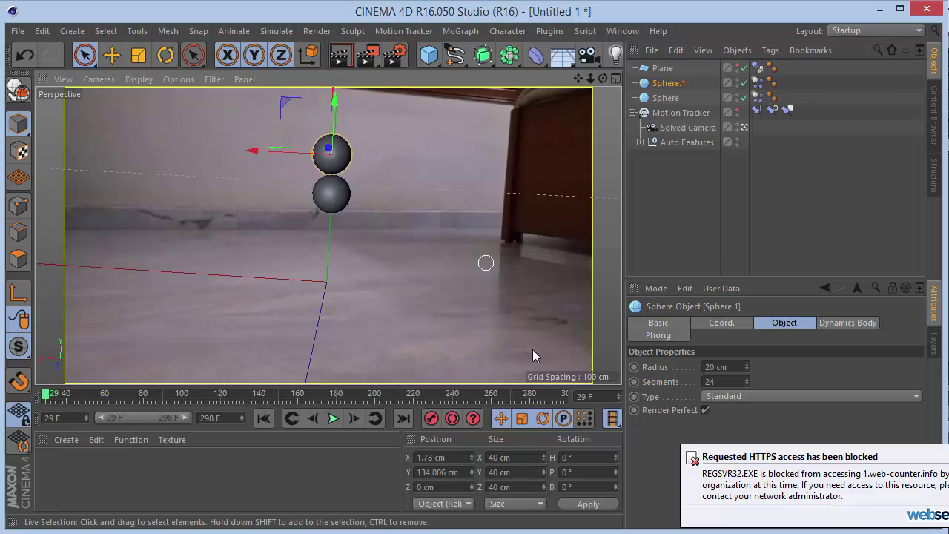
pyautogui.click(334, 419)
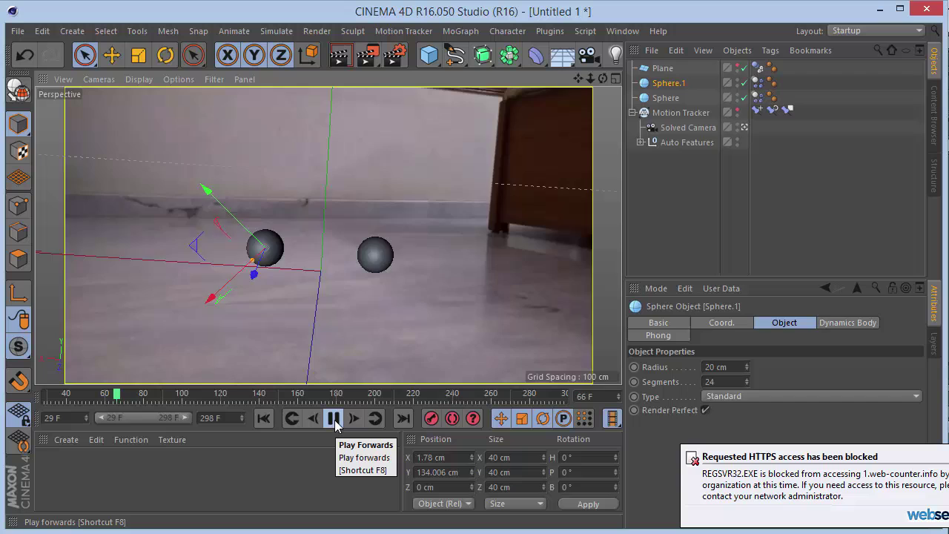
pyautogui.click(736, 216)
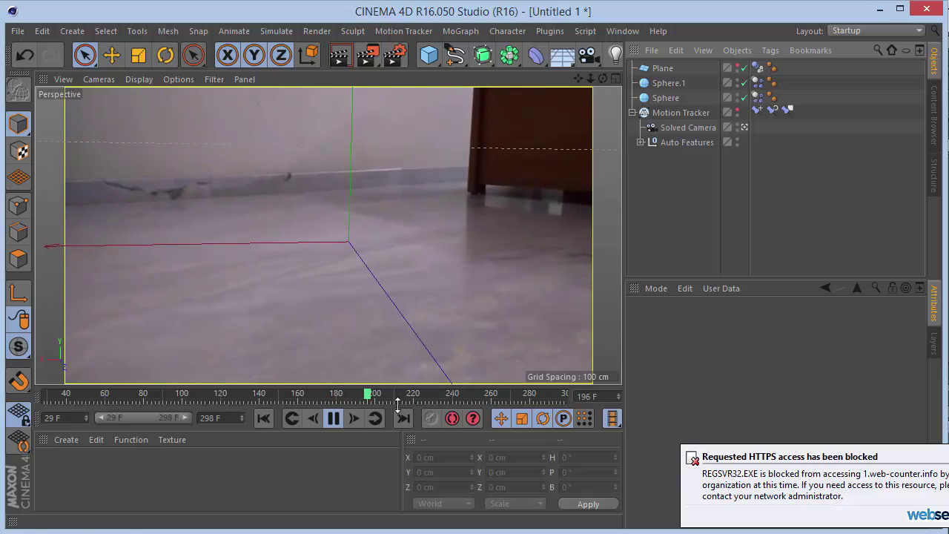
pyautogui.click(333, 418)
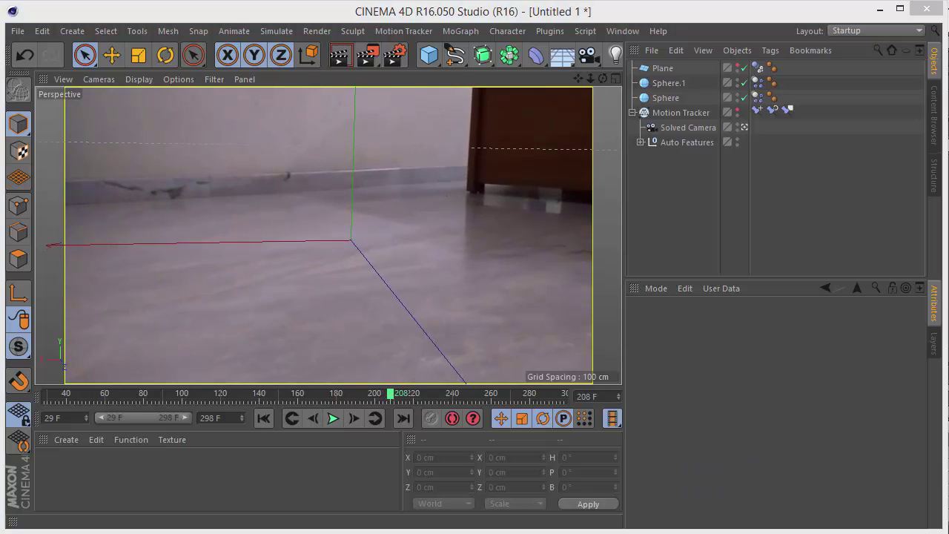